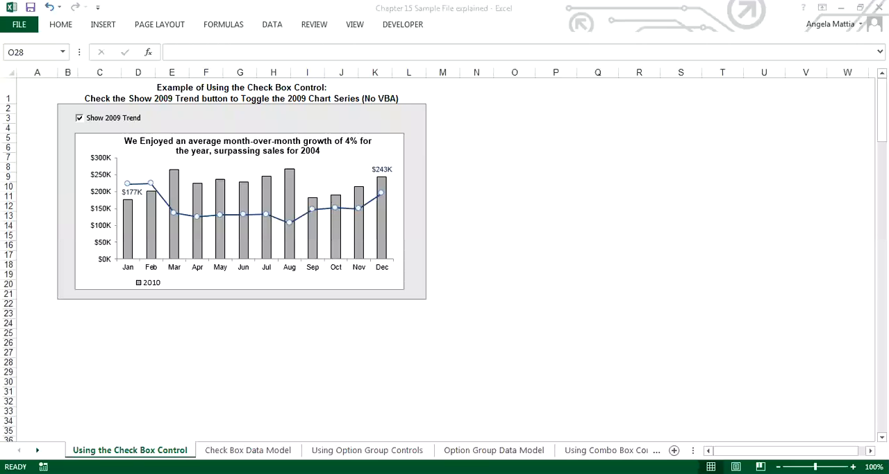
# Make sure the Developer tab is enabled among the main tabs in the ribbon customization options.
pyautogui.click(19, 25)
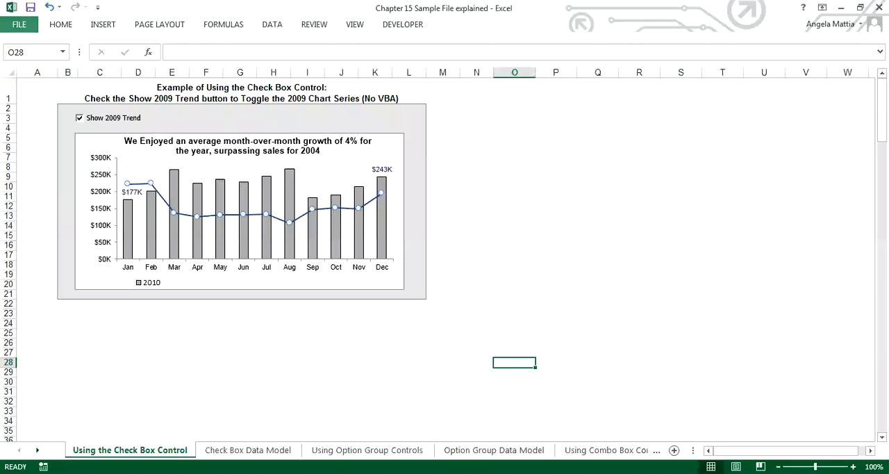
pyautogui.click(19, 24)
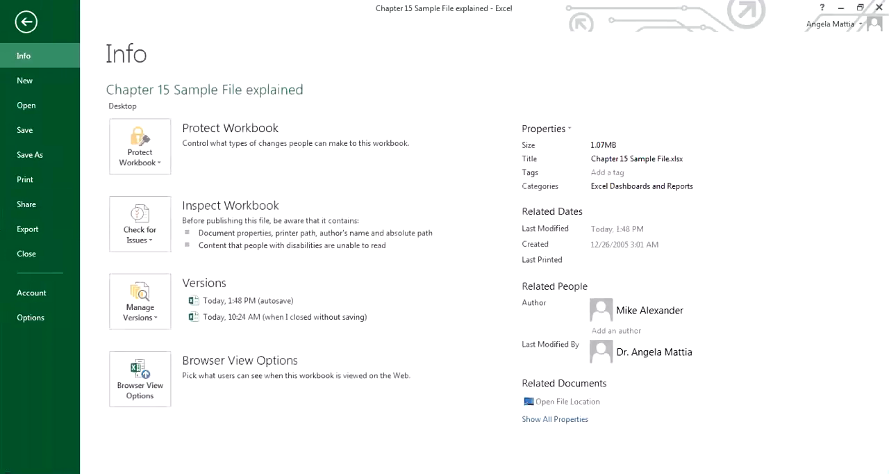
pyautogui.click(30, 317)
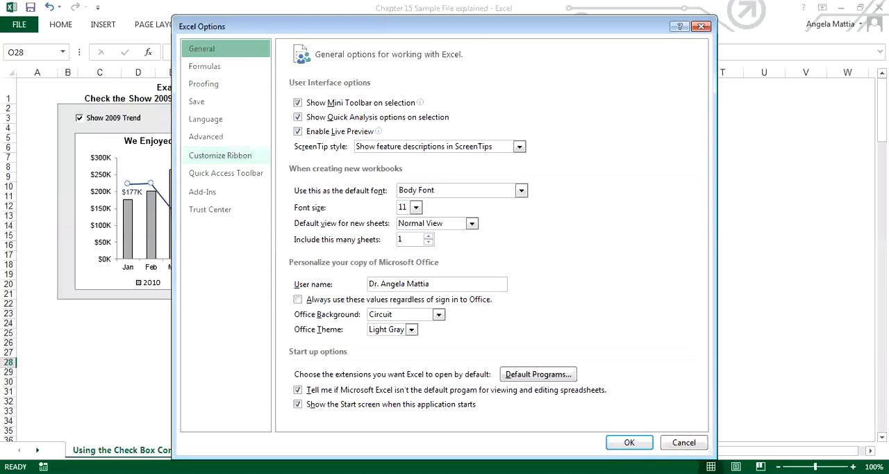
pyautogui.click(220, 155)
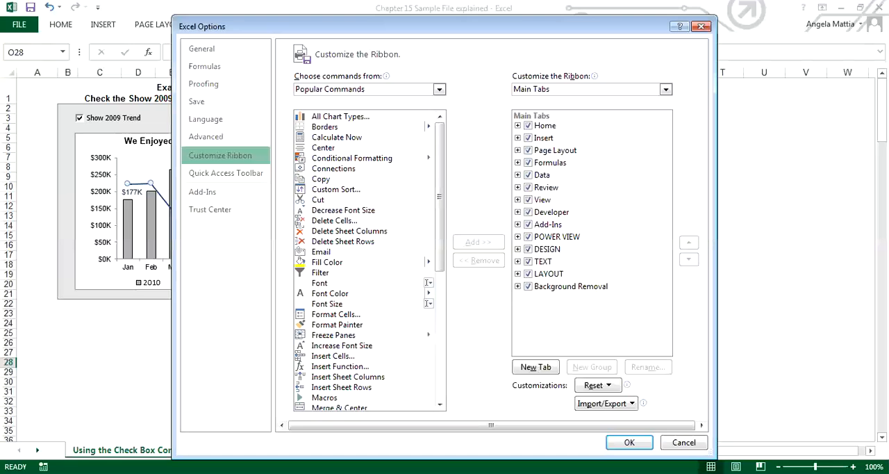
pyautogui.click(529, 212)
pyautogui.click(529, 212)
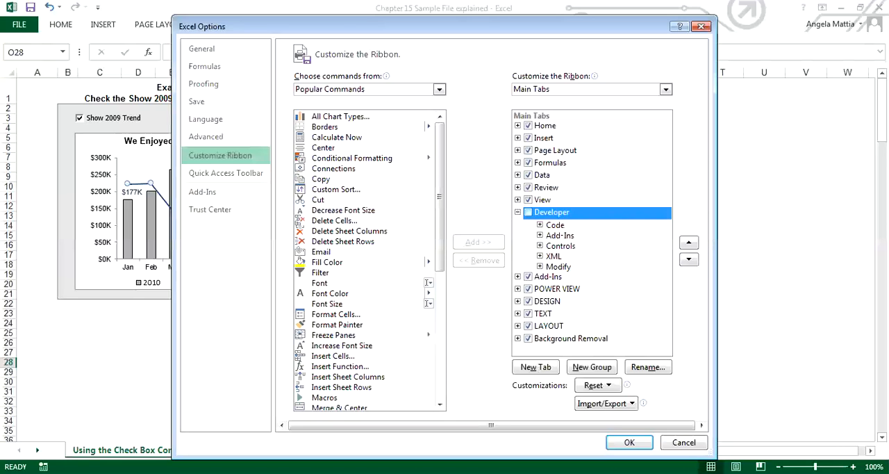
pyautogui.click(518, 212)
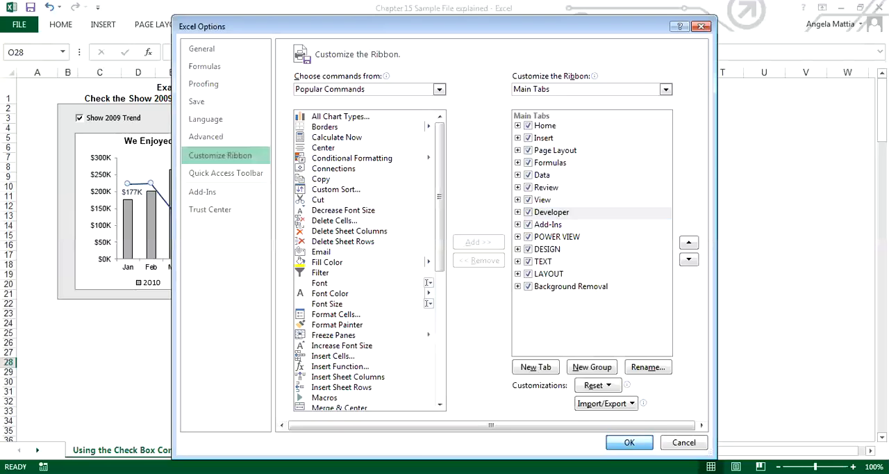
pyautogui.click(629, 443)
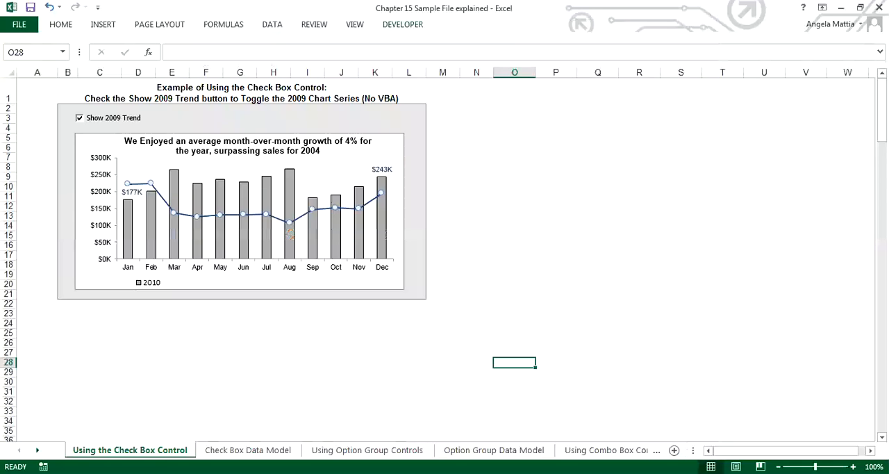
# Look over the Form Controls and ActiveX Controls that can be inserted from the Developer tools.
pyautogui.click(403, 24)
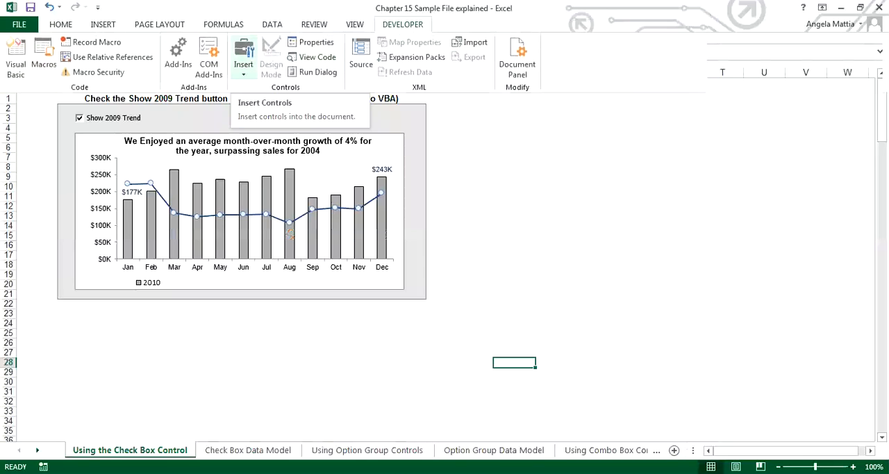
pyautogui.click(243, 56)
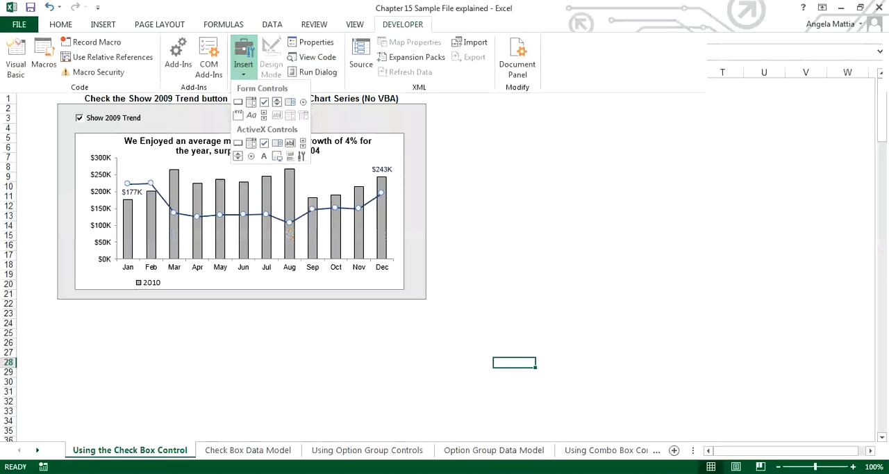
pyautogui.press('Escape')
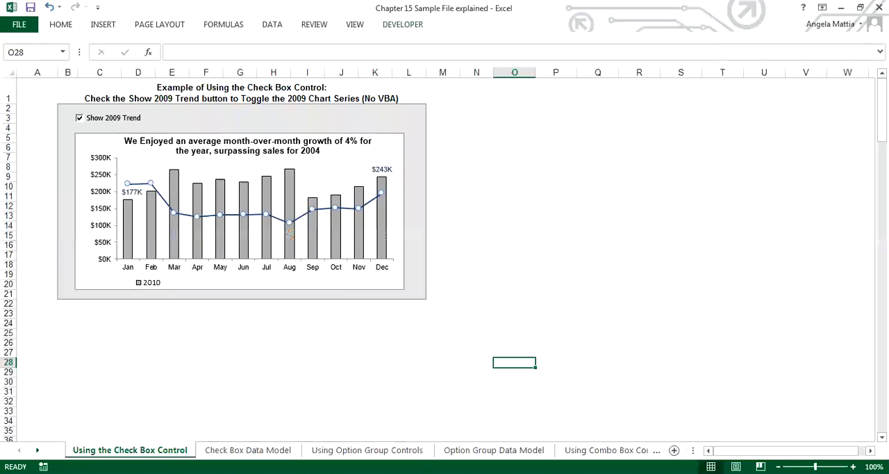
# Test the Show 2009 Trend check box by switching it off and on again above the chart.
pyautogui.click(80, 118)
pyautogui.click(80, 118)
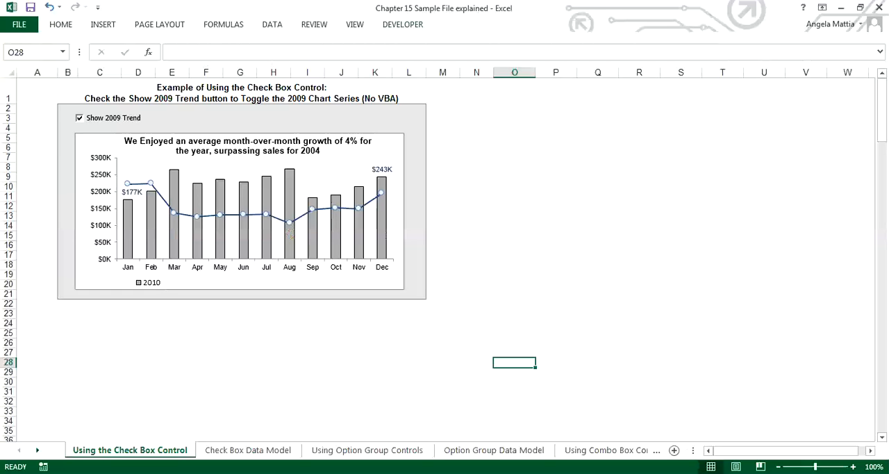
pyautogui.click(80, 118)
pyautogui.click(80, 118)
# Examine the formula behind the January 2009 value in the chart feed on the Check Box Data Model sheet.
pyautogui.click(206, 362)
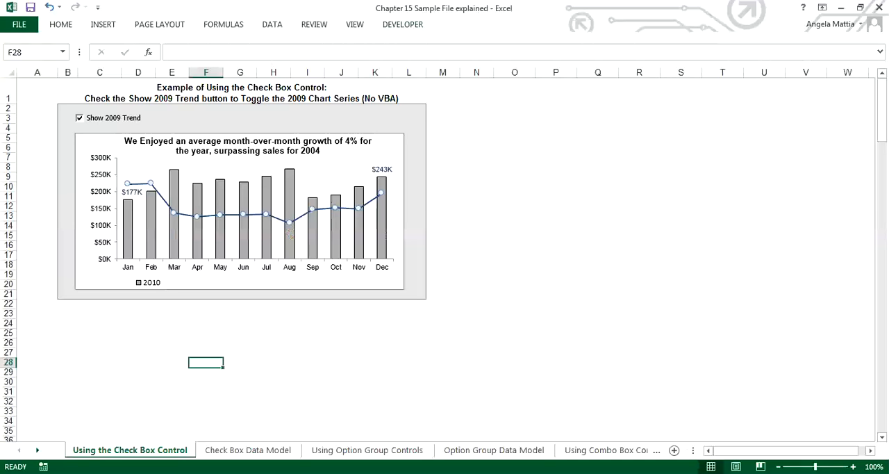
pyautogui.click(248, 449)
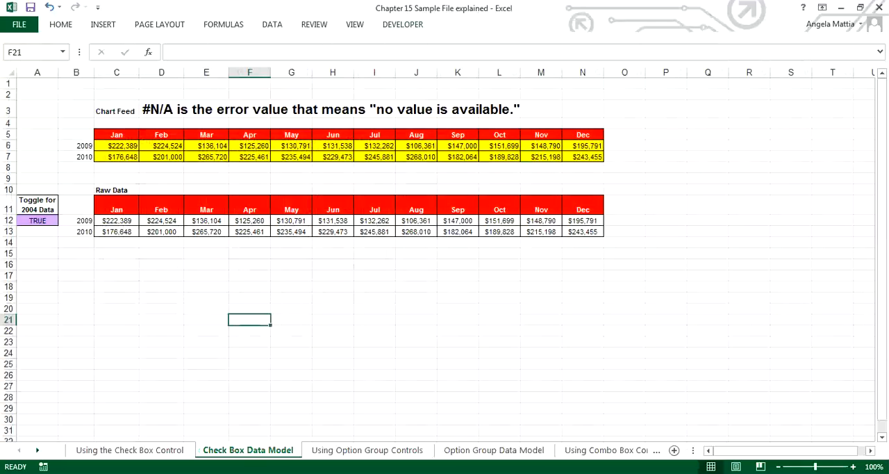
pyautogui.click(117, 146)
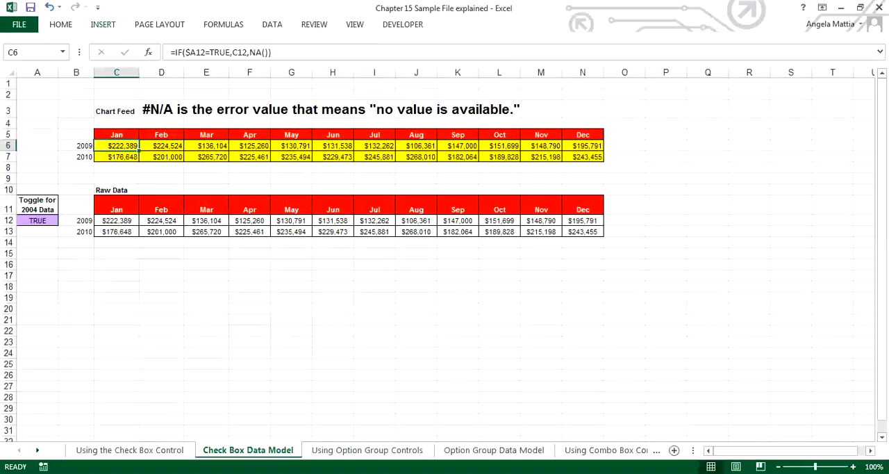
# Insert a 2-D clustered column chart from chart feed range B5:N7 and place it below the chart feed, overlapping the raw data.
pyautogui.click(103, 25)
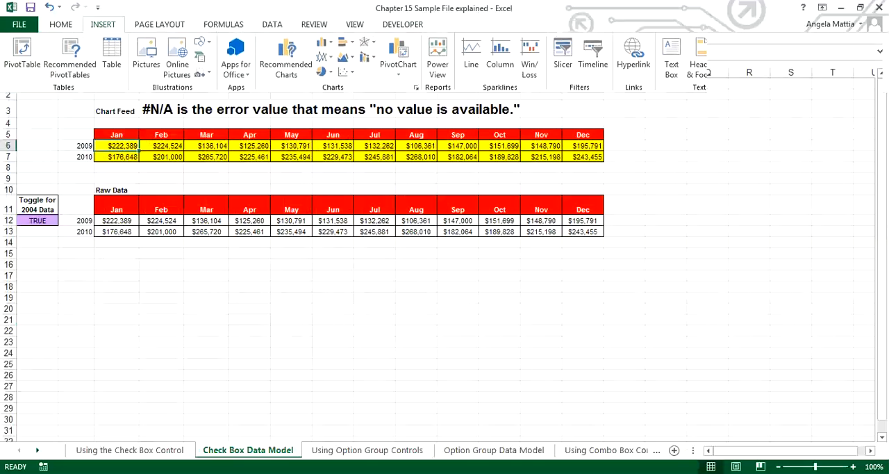
pyautogui.click(76, 135)
pyautogui.moveTo(77, 135); pyautogui.dragTo(597, 159)
pyautogui.click(103, 25)
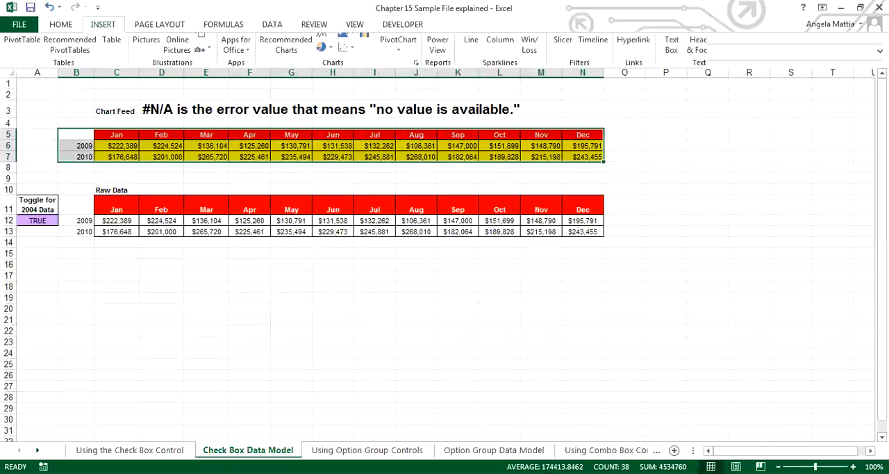
pyautogui.click(325, 43)
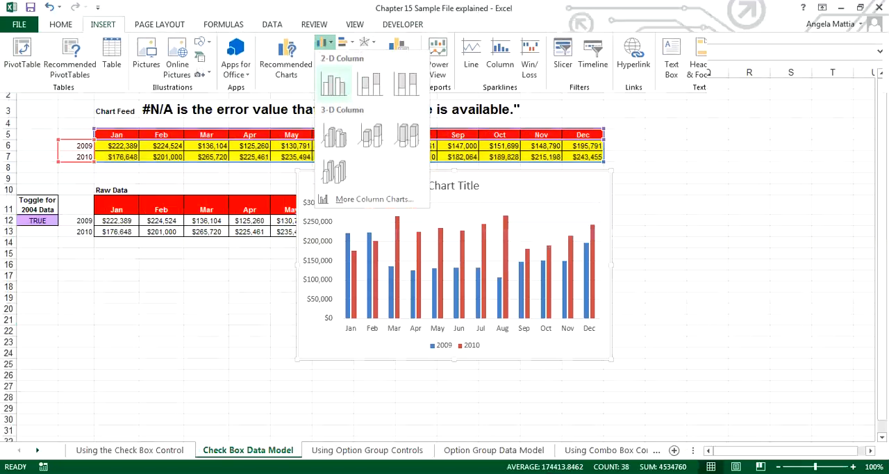
pyautogui.click(333, 81)
pyautogui.moveTo(356, 182); pyautogui.dragTo(309, 235)
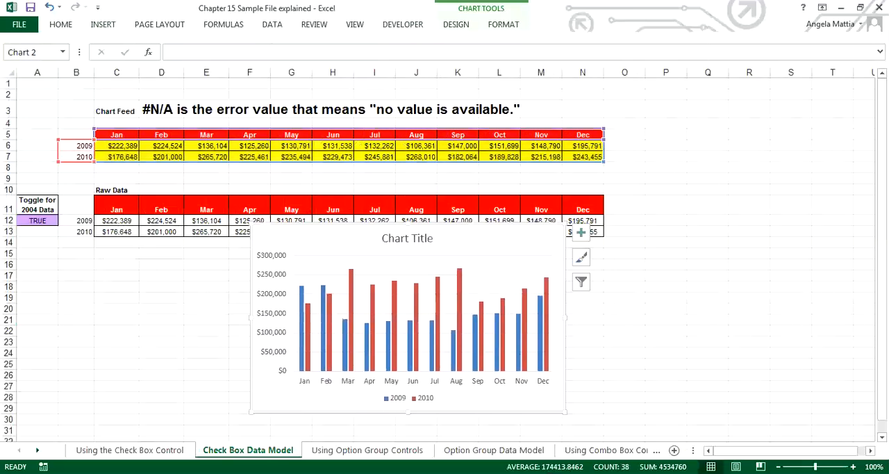
# Set the toggle value in cell A12 to False.
pyautogui.click(38, 220)
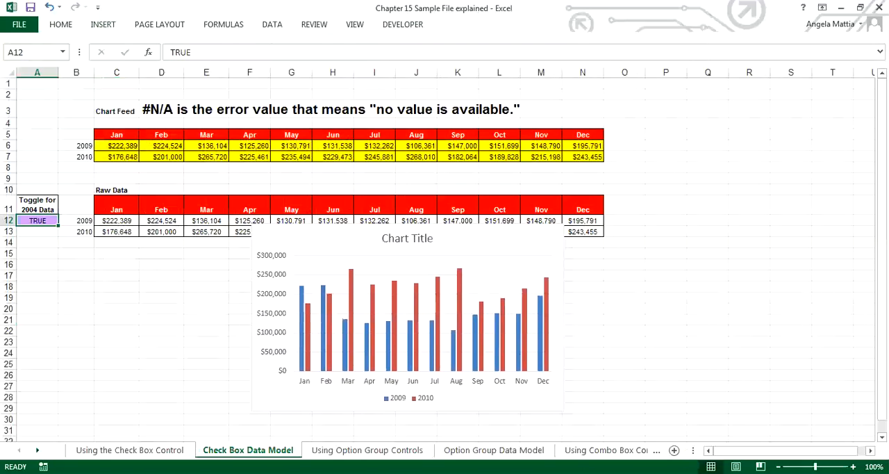
pyautogui.write('Fa')
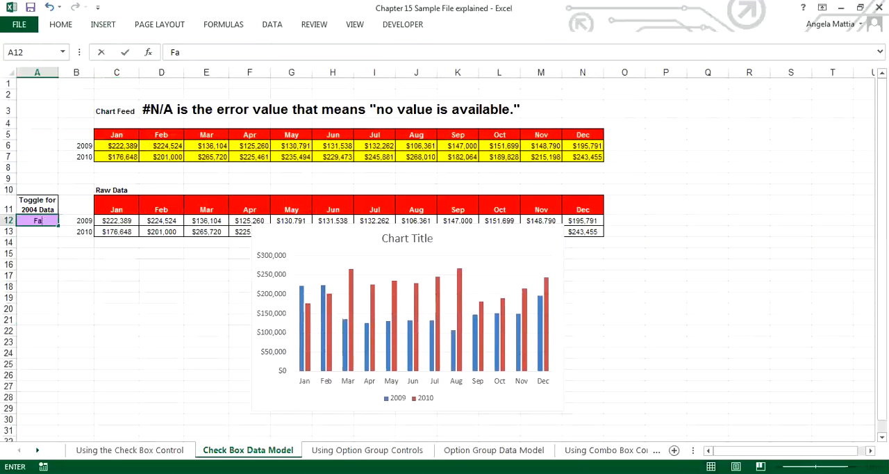
pyautogui.write('lse')
pyautogui.click(116, 297)
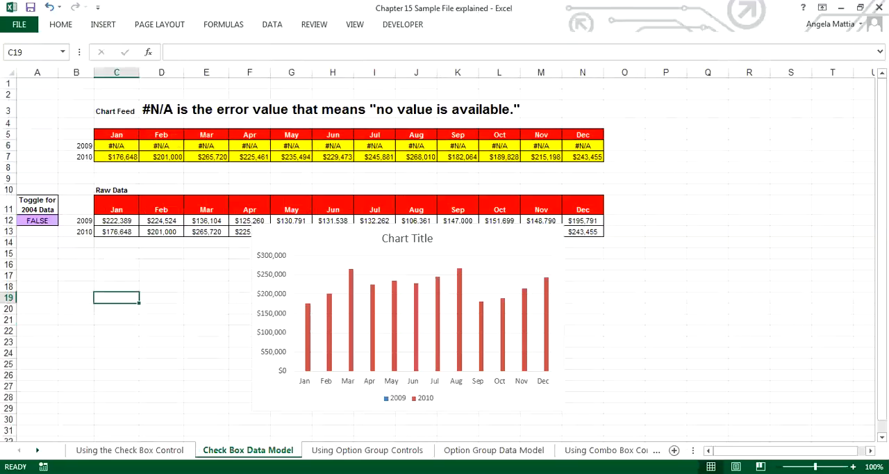
# Check the January 2009 chart feed formula in C6 and set the toggle value in A12 to True.
pyautogui.click(116, 146)
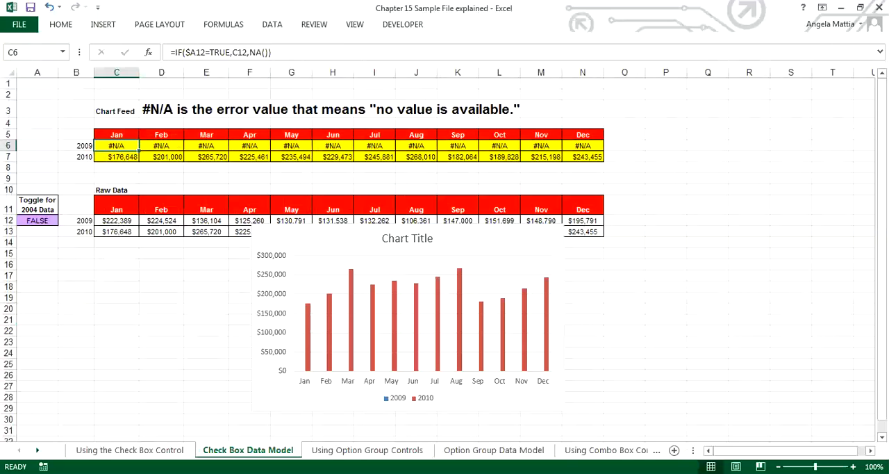
pyautogui.click(38, 220)
pyautogui.write('True')
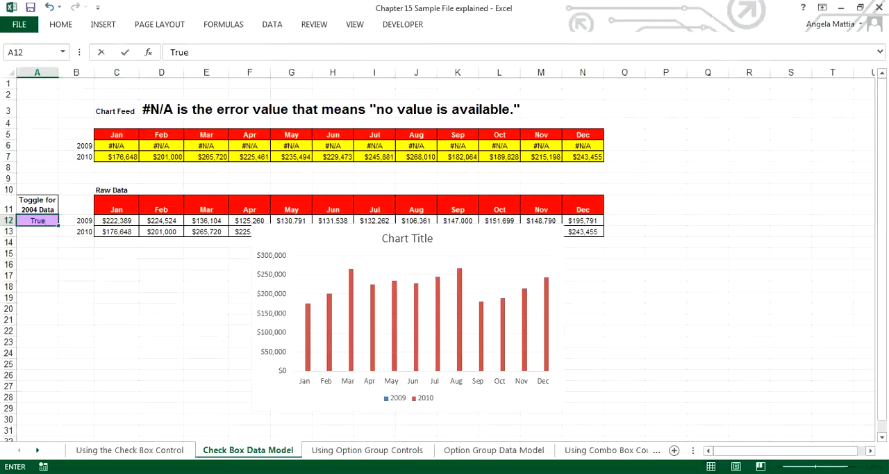
pyautogui.press('Return')
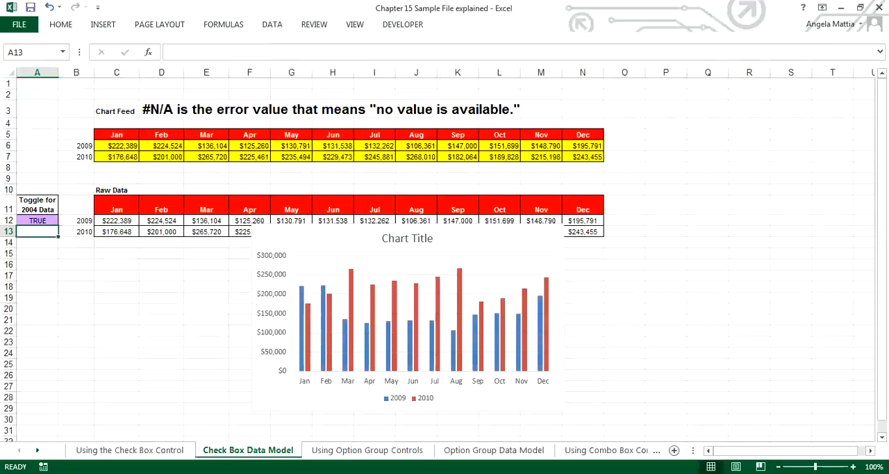
pyautogui.click(302, 334)
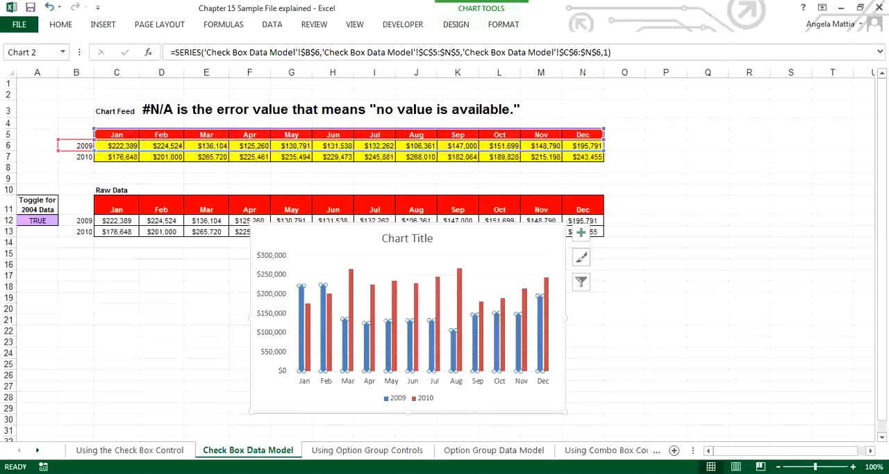
pyautogui.rightClick(388, 328)
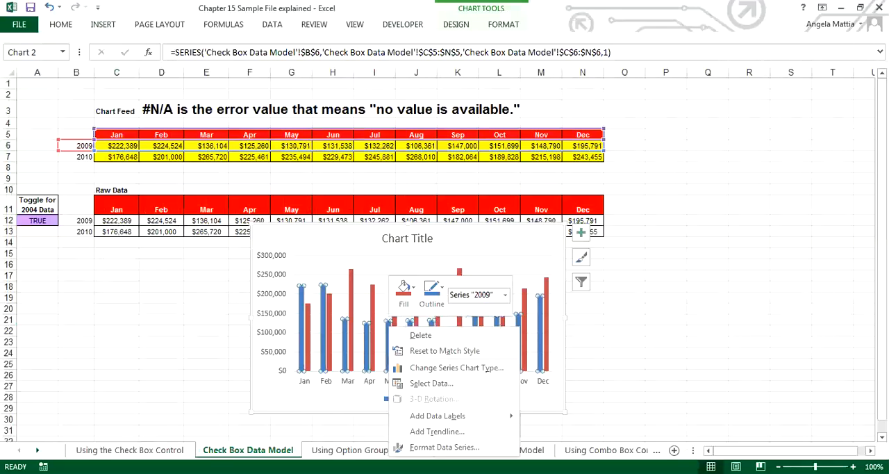
pyautogui.click(447, 447)
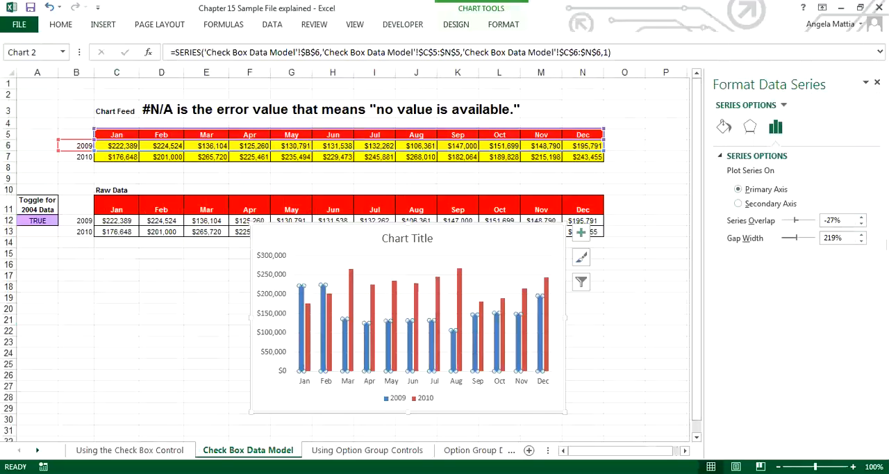
pyautogui.click(877, 82)
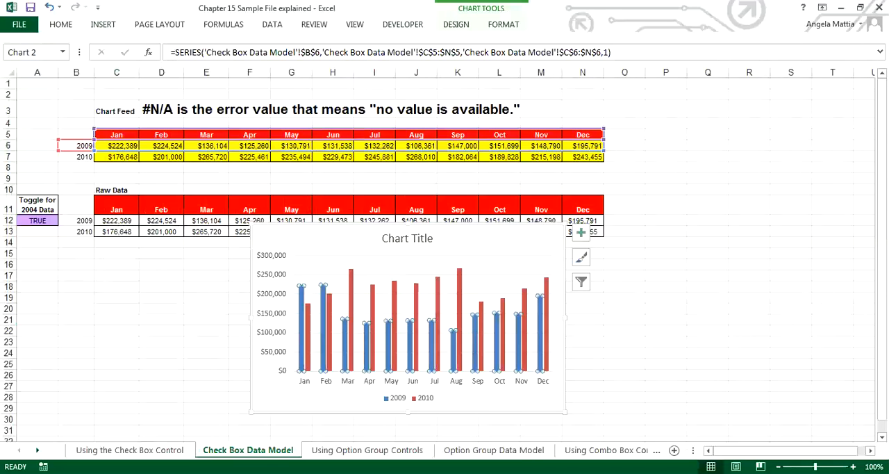
# Change the chart type of the 2009 series to Line with Markers.
pyautogui.rightClick(496, 317)
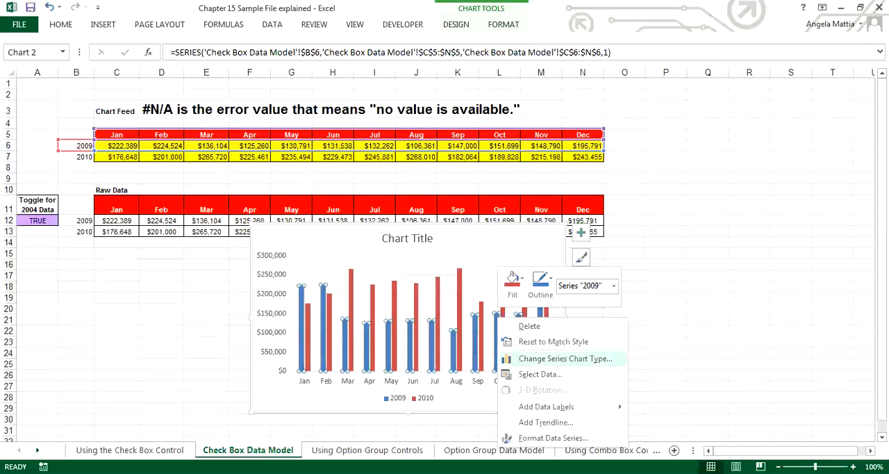
pyautogui.click(565, 358)
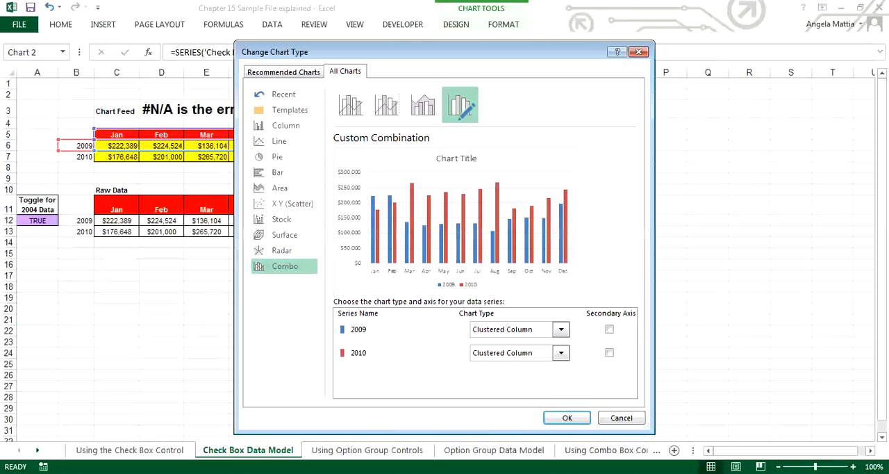
pyautogui.click(561, 329)
pyautogui.click(599, 213)
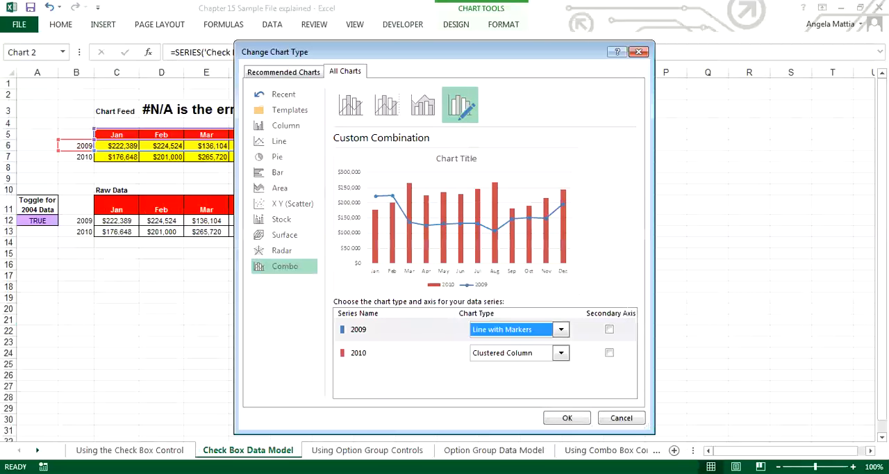
pyautogui.press('Return')
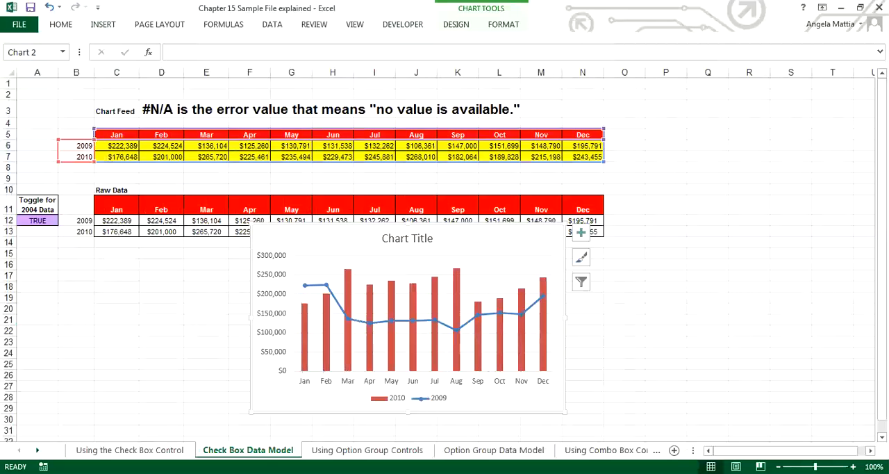
# Enter Fasle in toggle cell A12 to test hiding the 2009 line, and set the cell back to TRUE.
pyautogui.click(37, 220)
pyautogui.write('Fasle')
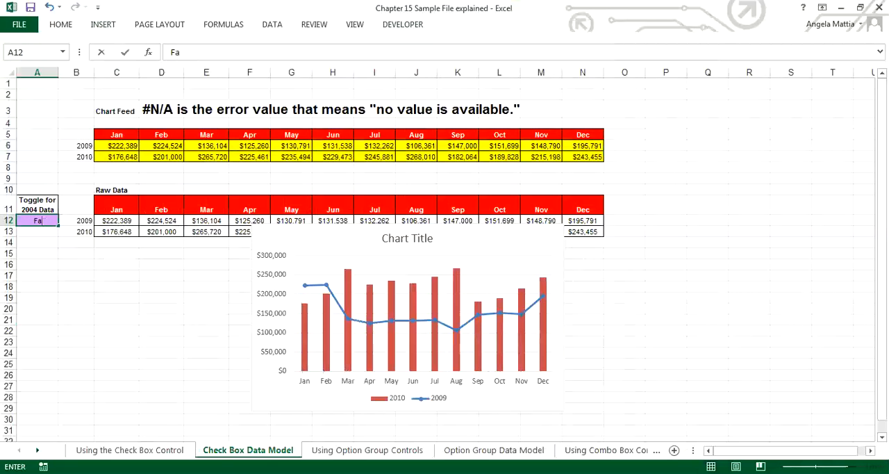
pyautogui.press('Return')
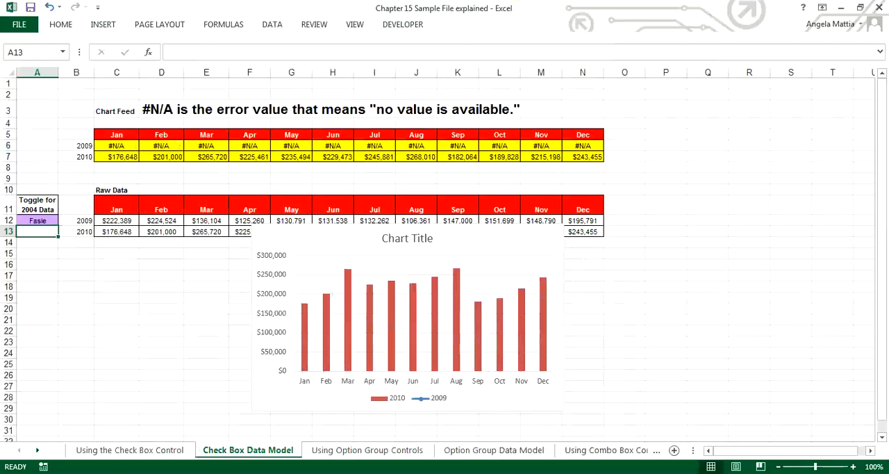
pyautogui.click(38, 220)
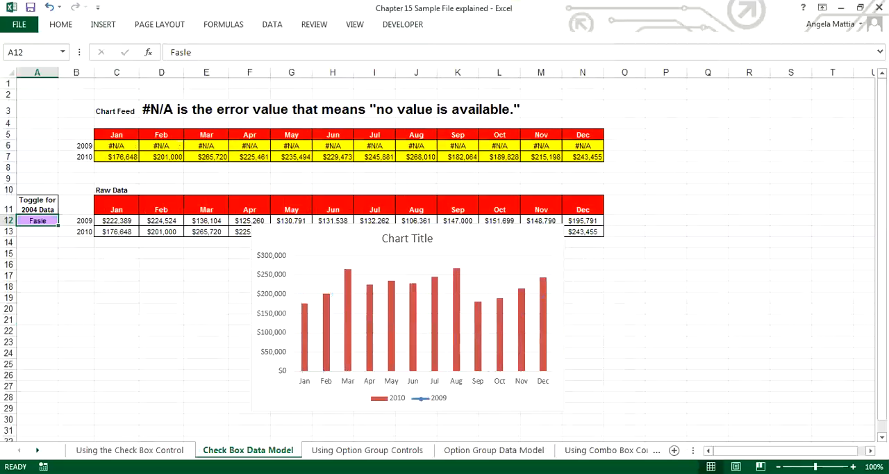
pyautogui.write('TRu')
pyautogui.press('Return')
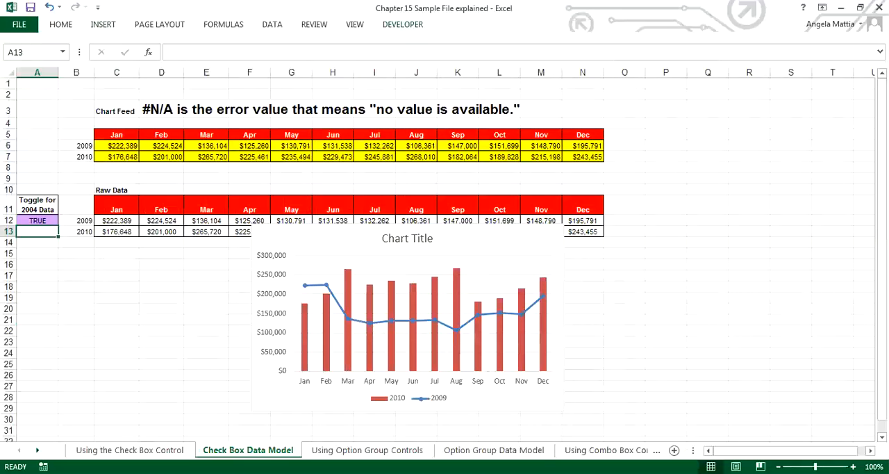
# Insert a check box form control on the chart, just below and to the left of the chart title.
pyautogui.click(403, 25)
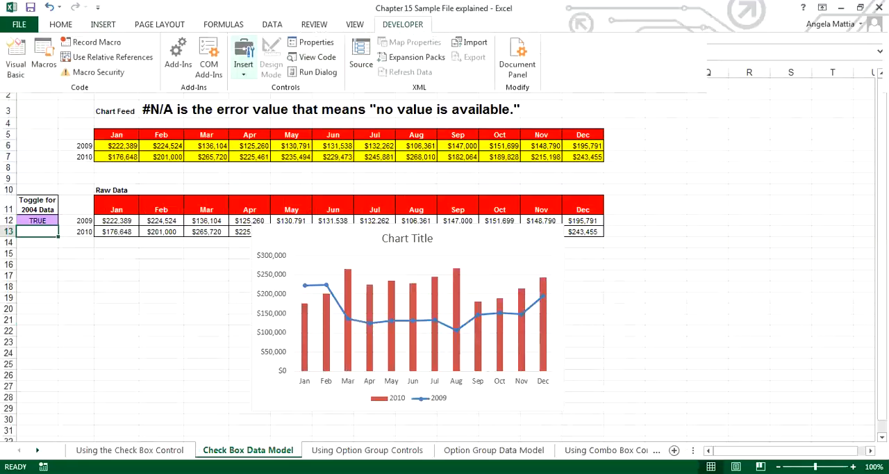
pyautogui.click(244, 61)
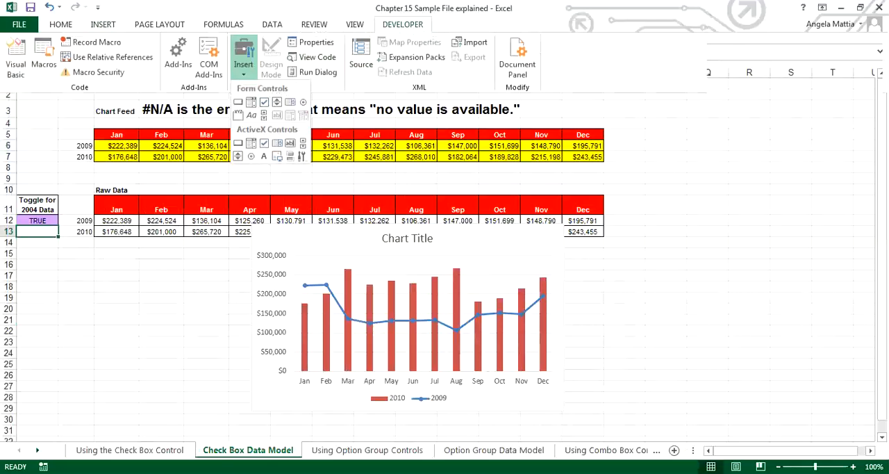
pyautogui.click(264, 101)
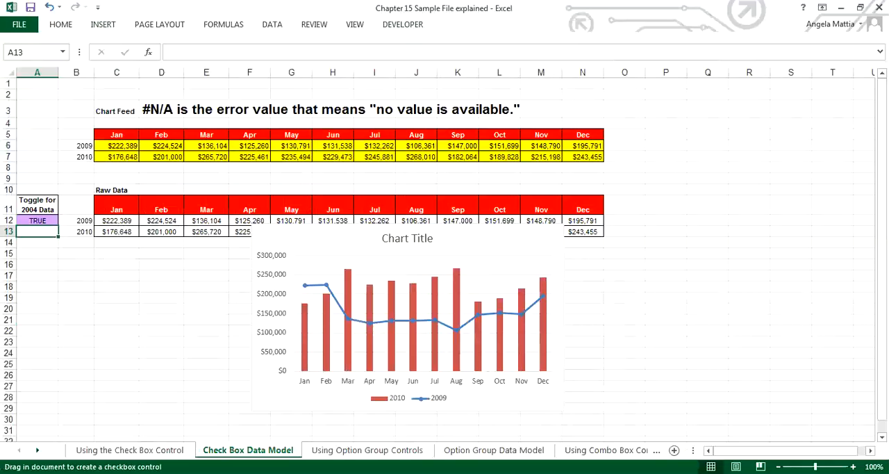
pyautogui.click(321, 246)
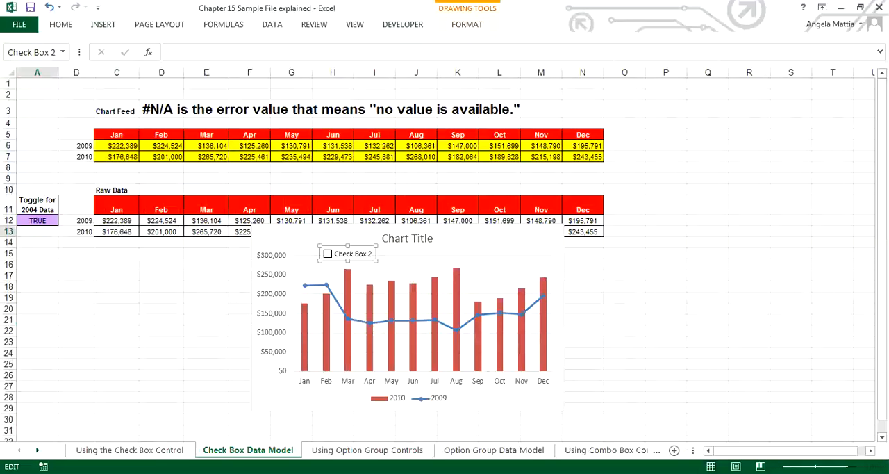
# Replace the new check box's label text with 2009 Sales.
pyautogui.hotkey('ctrl', 'a')
pyautogui.press('Delete')
pyautogui.write('2009 Sales')
# Link the 2009 Sales check box to toggle cell $A$12 in its control format settings and deselect it.
pyautogui.rightClick(372, 260)
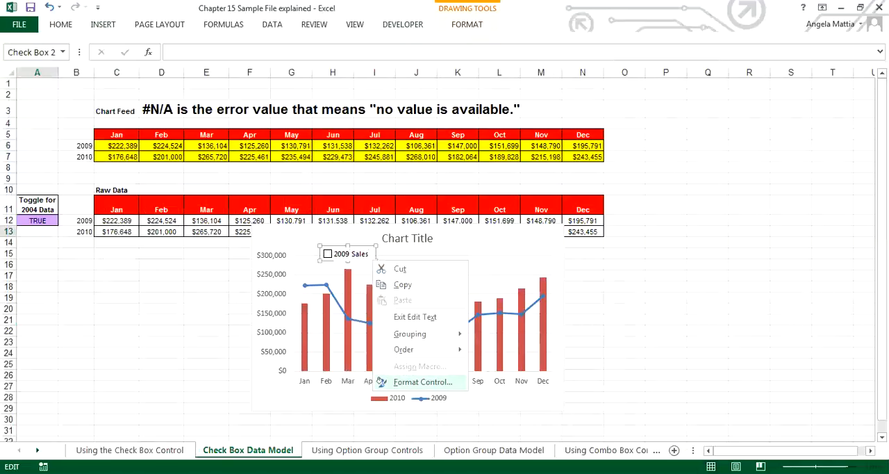
pyautogui.click(380, 382)
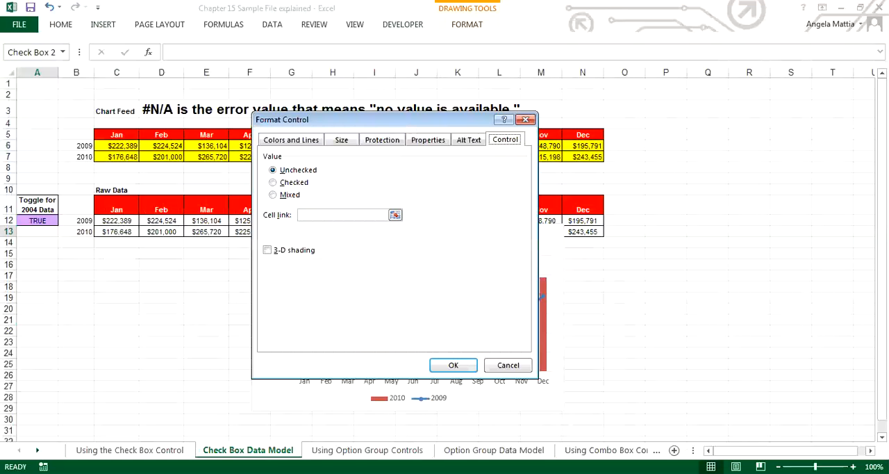
pyautogui.moveTo(379, 119); pyautogui.dragTo(459, 171)
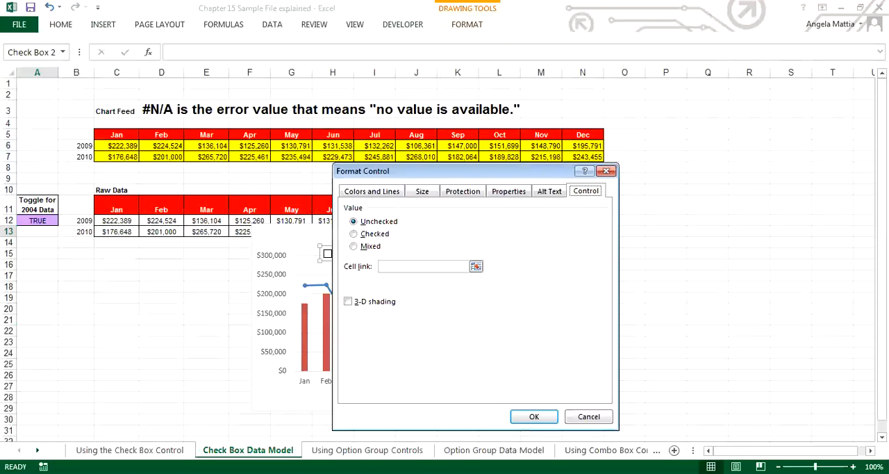
pyautogui.click(423, 266)
pyautogui.click(37, 221)
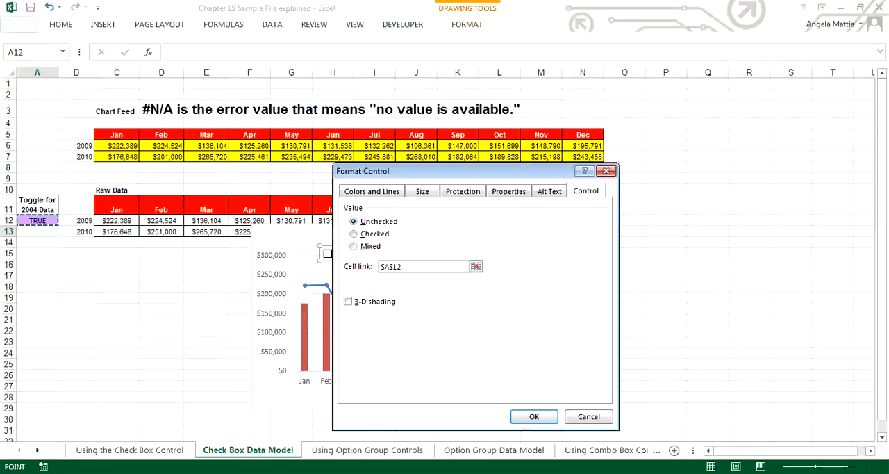
pyautogui.click(534, 416)
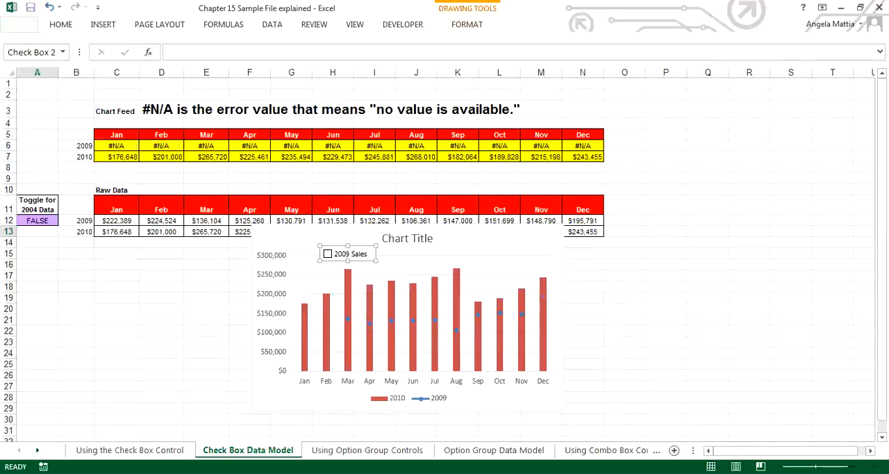
pyautogui.click(206, 330)
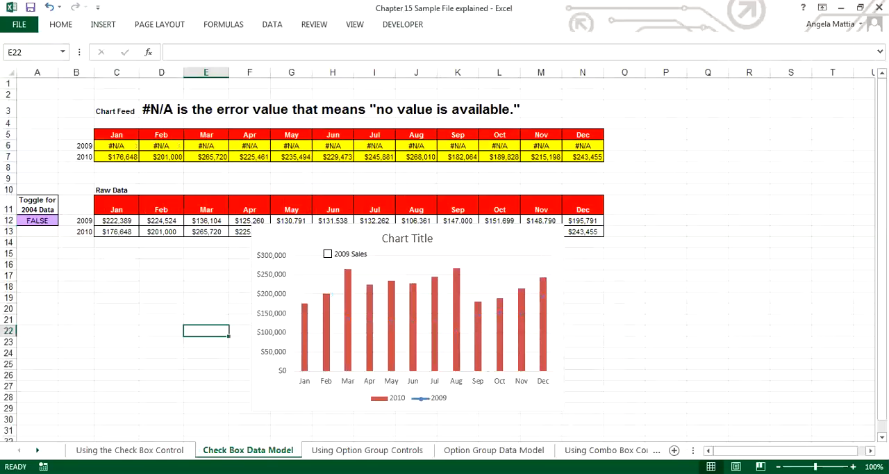
# Test the 2009 Sales check box by switching it on and off repeatedly, leaving it unchecked.
pyautogui.click(328, 254)
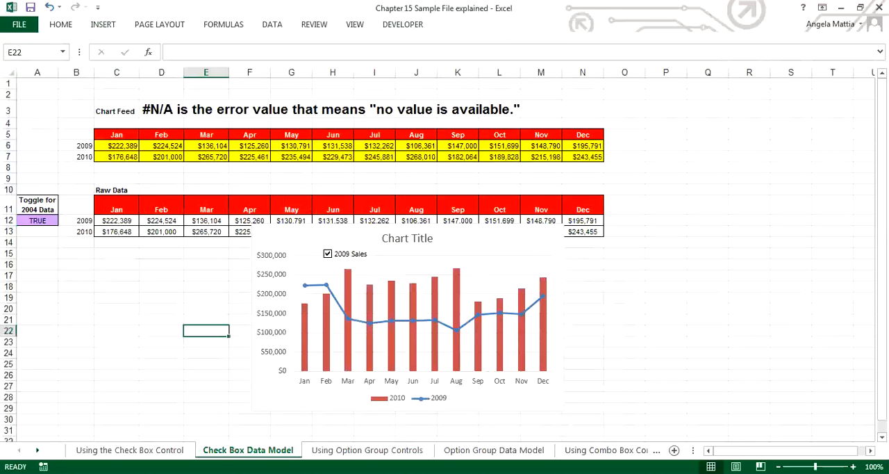
pyautogui.click(328, 254)
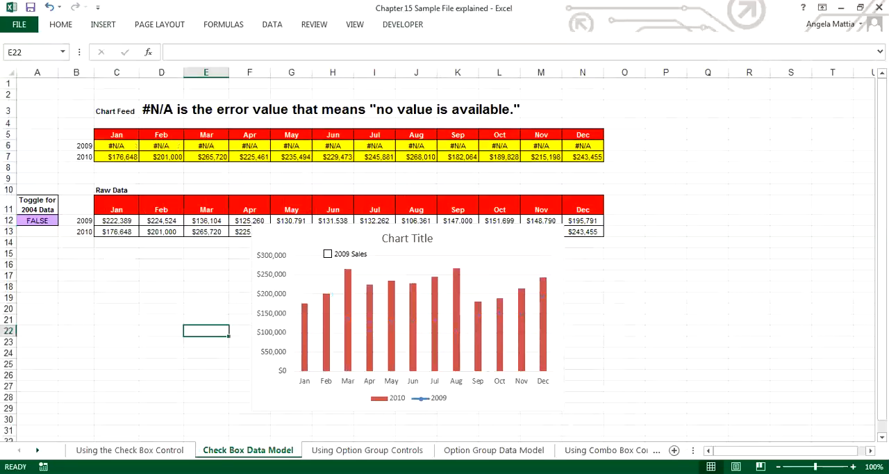
pyautogui.click(328, 254)
pyautogui.click(328, 254)
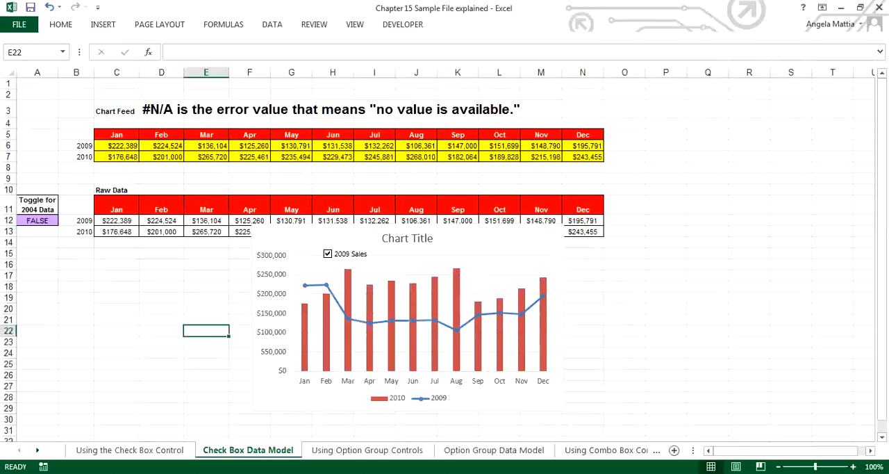
pyautogui.click(328, 253)
pyautogui.click(328, 254)
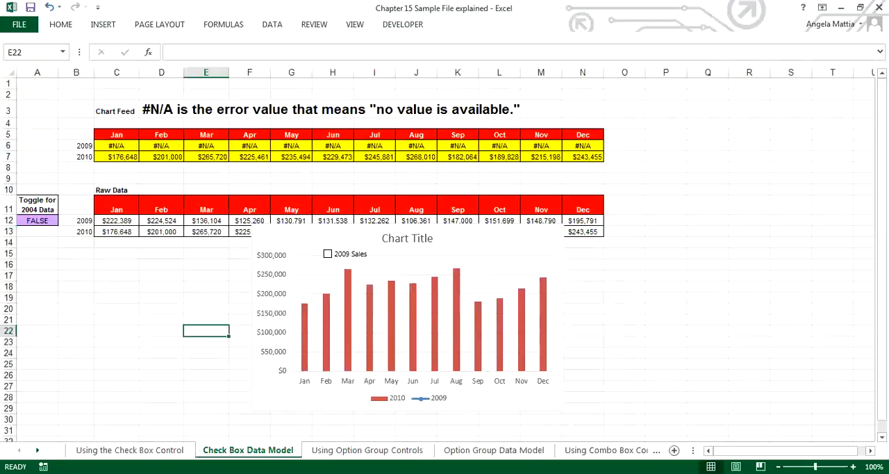
pyautogui.click(328, 254)
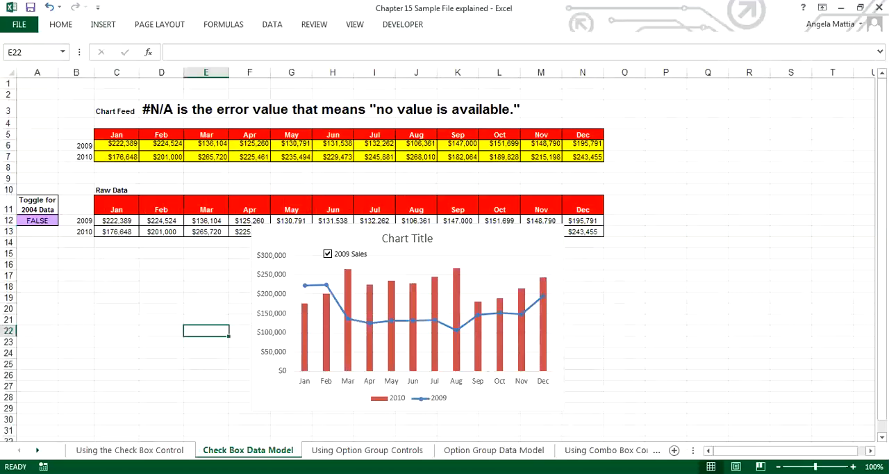
pyautogui.click(327, 253)
pyautogui.click(328, 254)
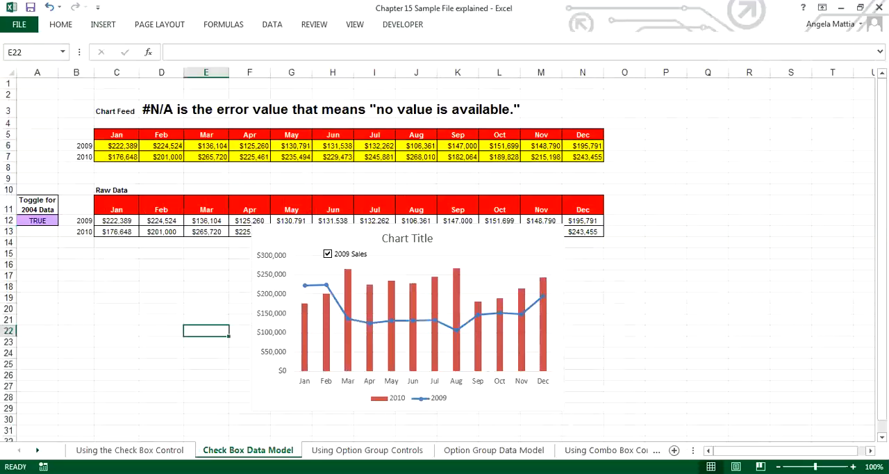
pyautogui.click(328, 254)
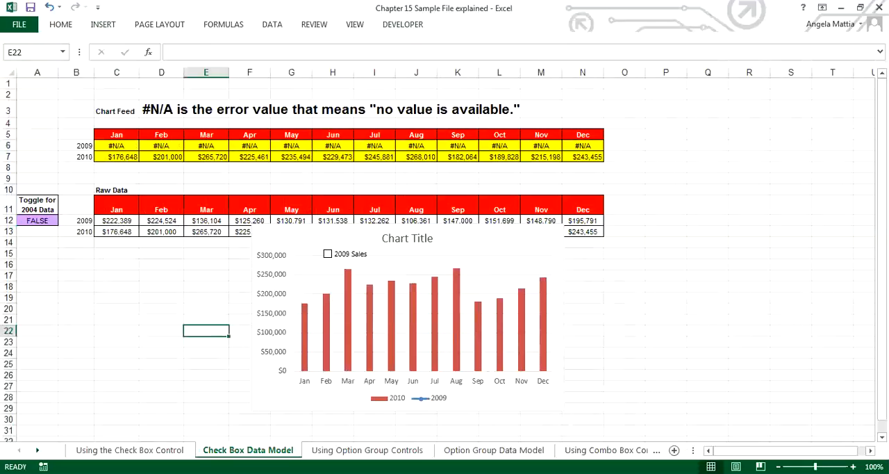
# On the Using the Check Box Control sheet, shift the example chart slightly up and right within its gray background.
pyautogui.click(130, 450)
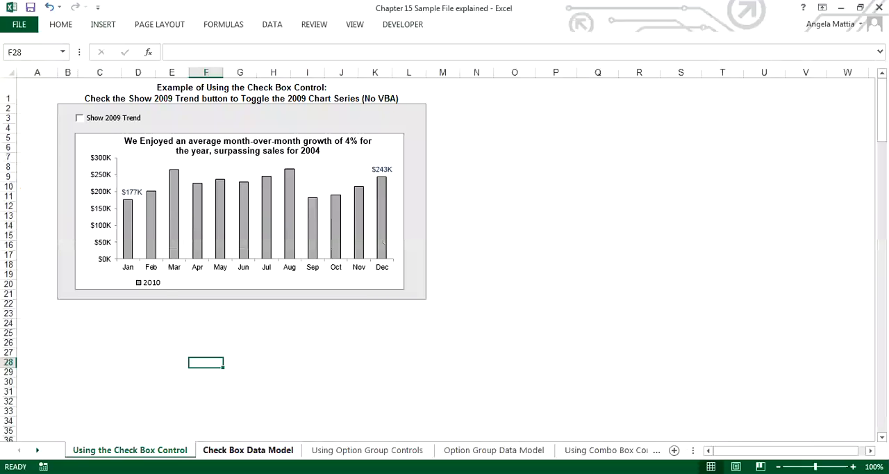
pyautogui.click(248, 451)
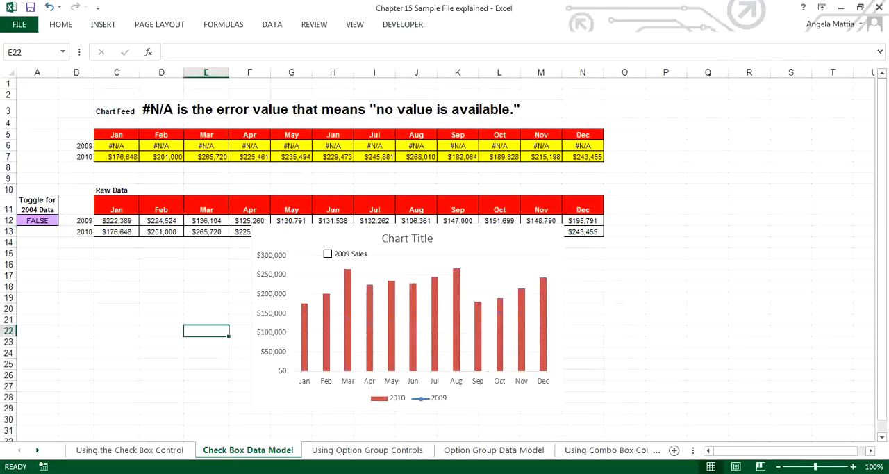
pyautogui.click(130, 449)
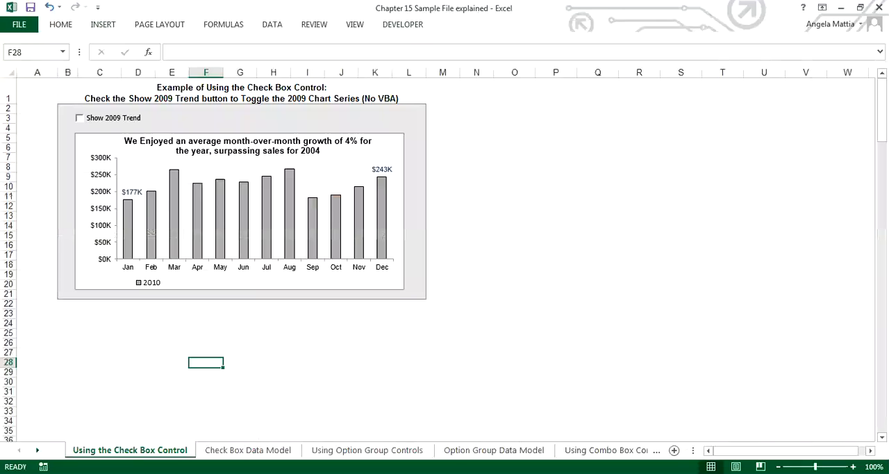
pyautogui.moveTo(387, 147)
pyautogui.mouseDown()
pyautogui.moveTo(387, 330)
pyautogui.moveTo(372, 277)
pyautogui.moveTo(391, 202)
pyautogui.moveTo(392, 122)
pyautogui.moveTo(393, 142)
pyautogui.mouseUp()
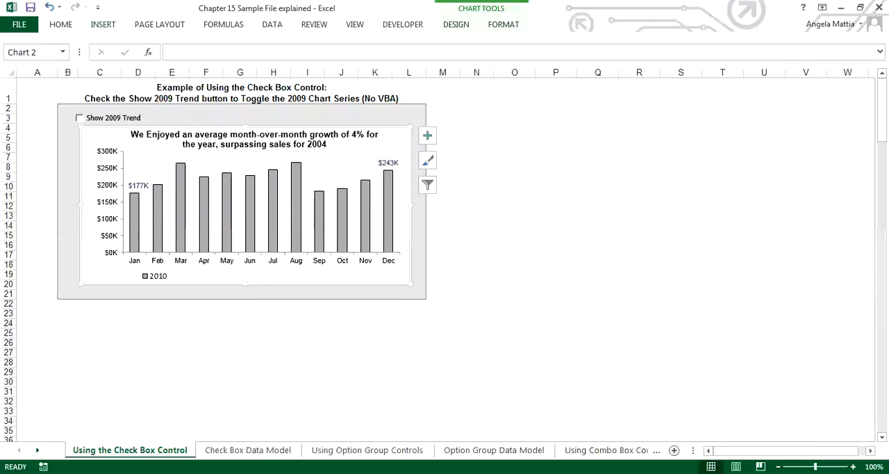
# Insert a rectangle shape beside the example chart and enlarge it to span about columns N to W and rows 2 to 21.
pyautogui.click(103, 25)
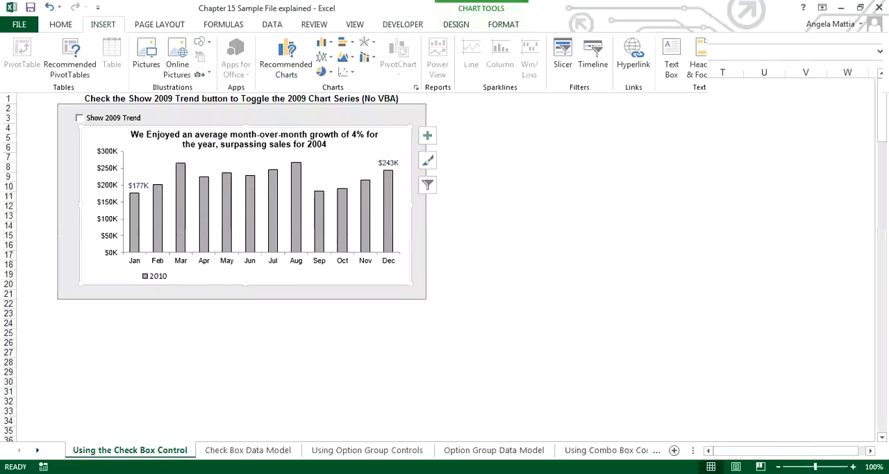
pyautogui.click(201, 42)
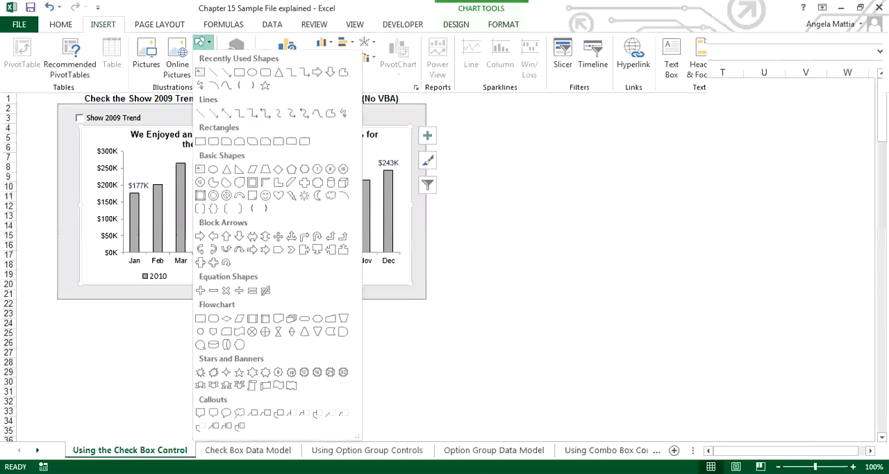
pyautogui.click(239, 73)
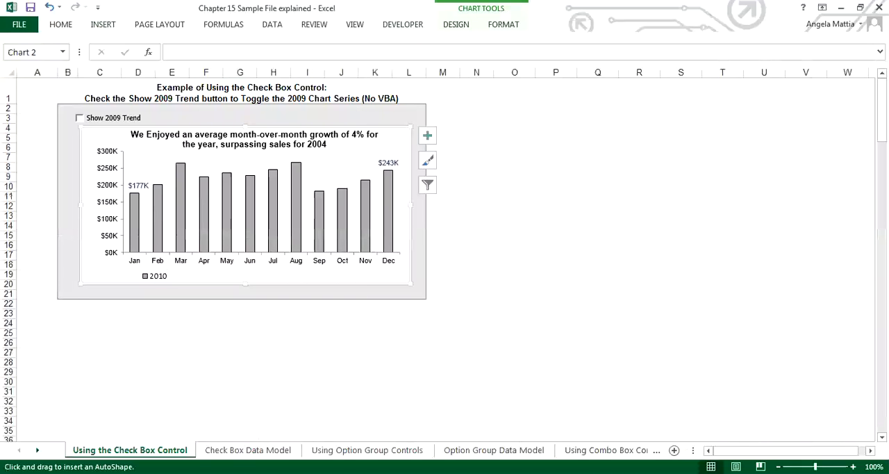
pyautogui.moveTo(483, 132); pyautogui.dragTo(546, 195)
pyautogui.moveTo(547, 164); pyautogui.dragTo(717, 164)
pyautogui.moveTo(599, 195); pyautogui.dragTo(600, 299)
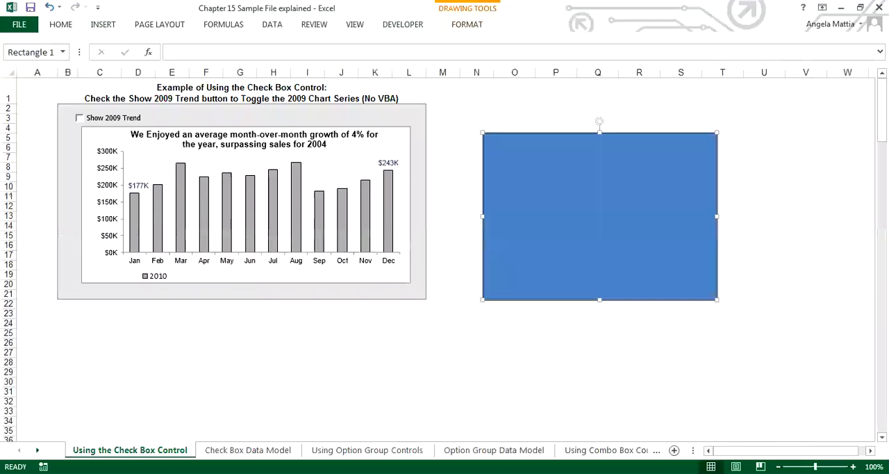
pyautogui.moveTo(600, 132); pyautogui.dragTo(599, 103)
pyautogui.moveTo(717, 201); pyautogui.dragTo(855, 201)
# Cut the sales chart from the Check Box Data Model sheet and paste it onto the blue rectangle on the Using the Check Box Control sheet.
pyautogui.click(248, 450)
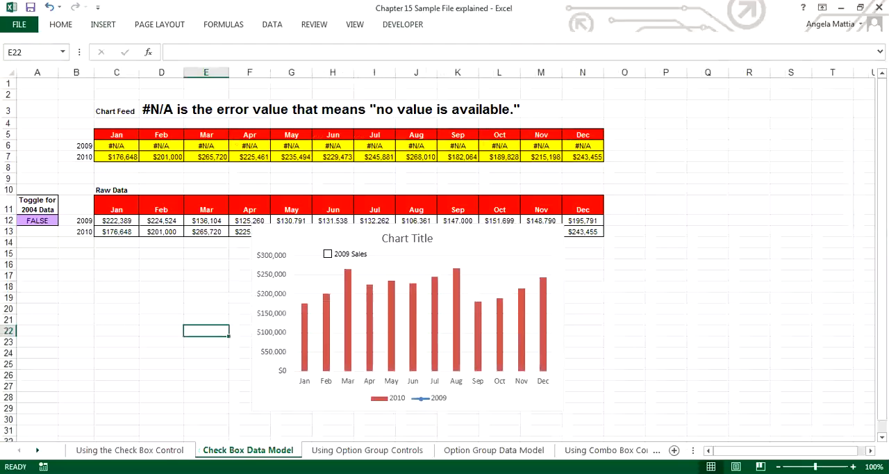
pyautogui.click(487, 240)
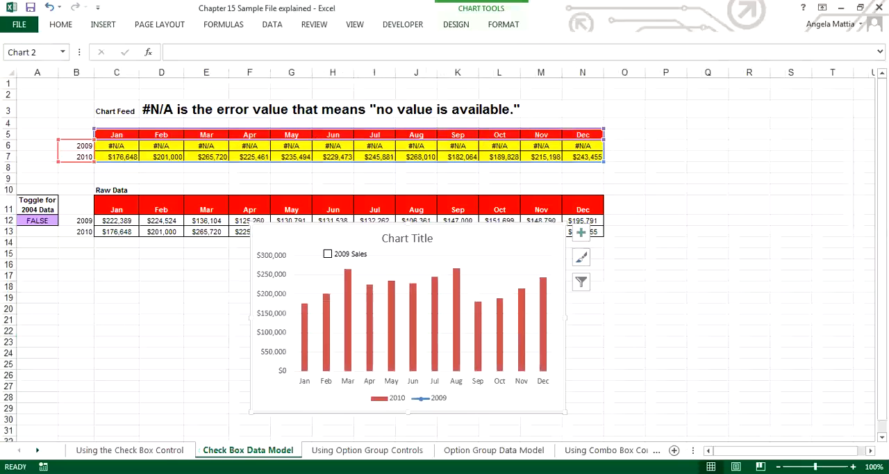
pyautogui.rightClick(494, 239)
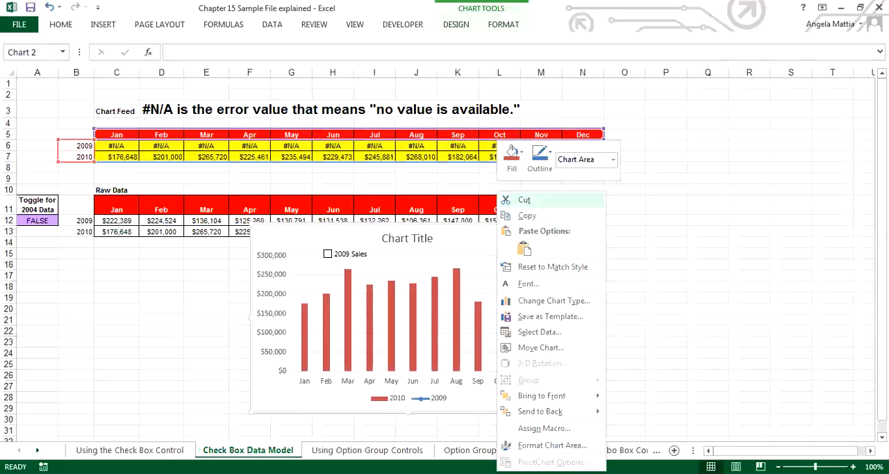
pyautogui.click(531, 200)
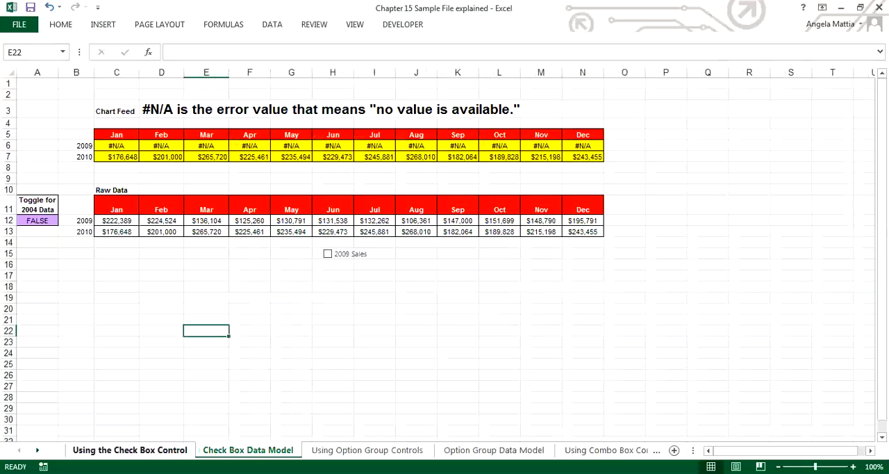
pyautogui.click(130, 450)
pyautogui.rightClick(565, 155)
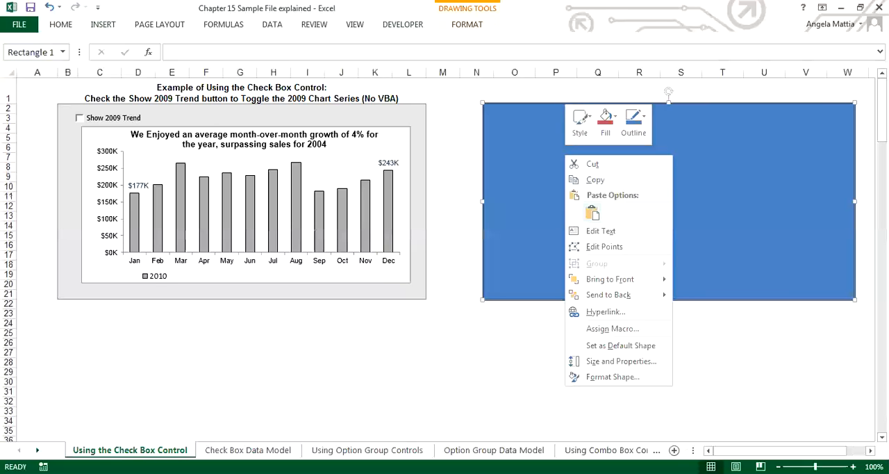
pyautogui.click(593, 213)
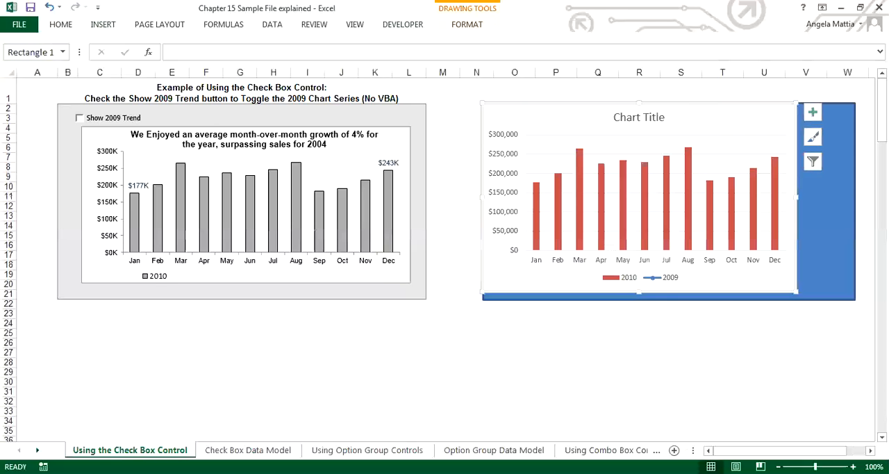
# Shorten the sales chart to about rows 4 to 20, move the blue rectangle to about columns M to V, and center the chart across it.
pyautogui.moveTo(639, 103); pyautogui.dragTo(640, 130)
pyautogui.moveTo(645, 185); pyautogui.dragTo(680, 183)
pyautogui.moveTo(500, 223); pyautogui.dragTo(463, 224)
pyautogui.moveTo(556, 143); pyautogui.dragTo(502, 142)
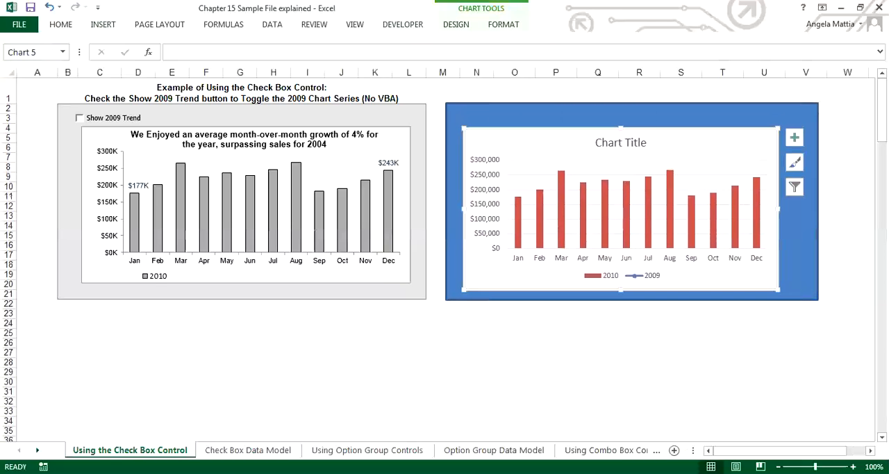
pyautogui.click(556, 381)
# Cut the 2009 Sales check box from the Check Box Data Model sheet and paste it above the chart on the Using the Check Box Control sheet.
pyautogui.click(248, 450)
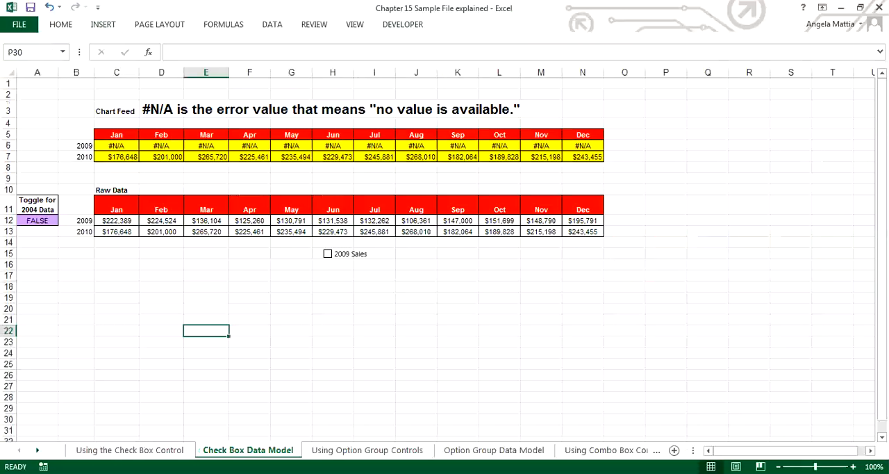
pyautogui.rightClick(354, 255)
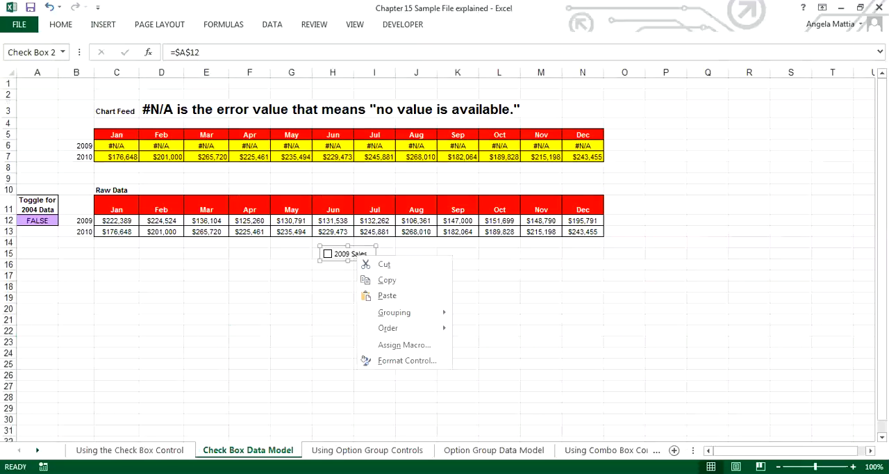
pyautogui.click(384, 264)
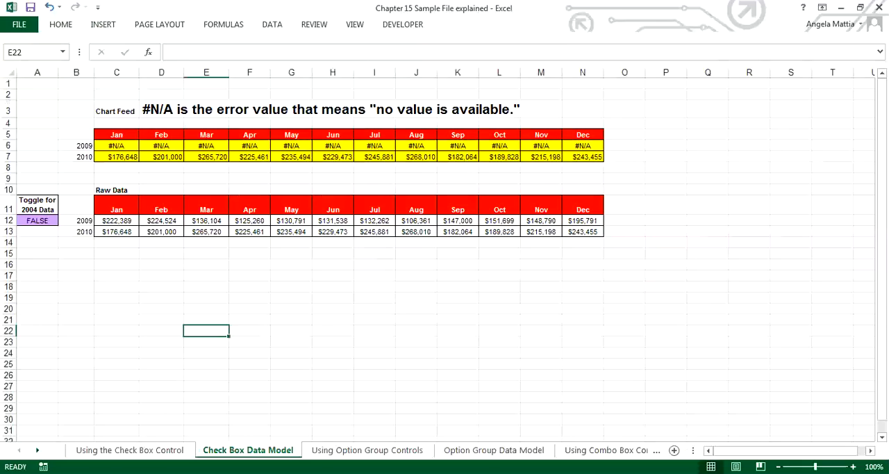
pyautogui.click(130, 450)
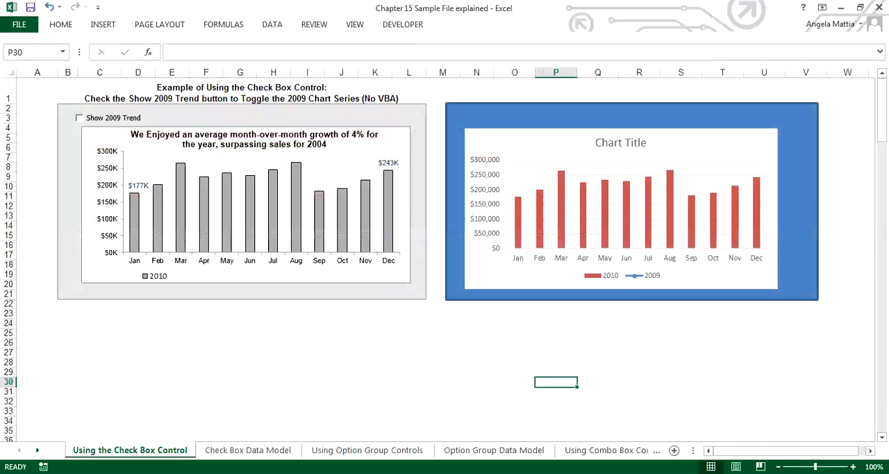
pyautogui.rightClick(506, 109)
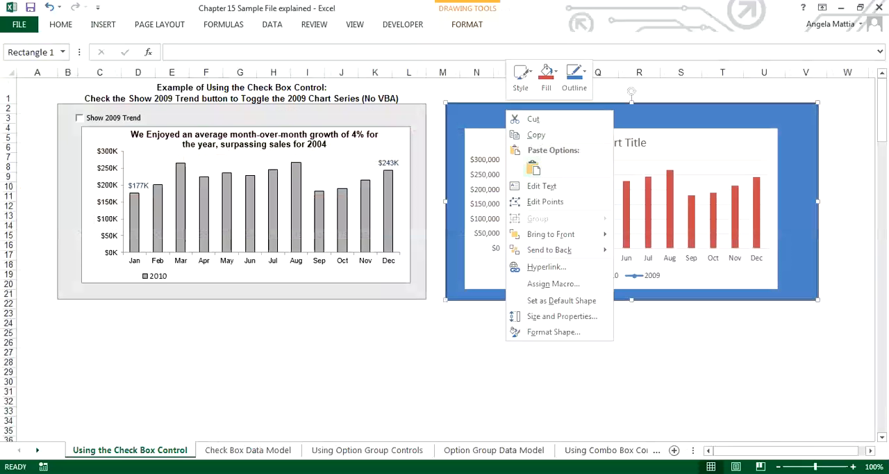
pyautogui.click(533, 168)
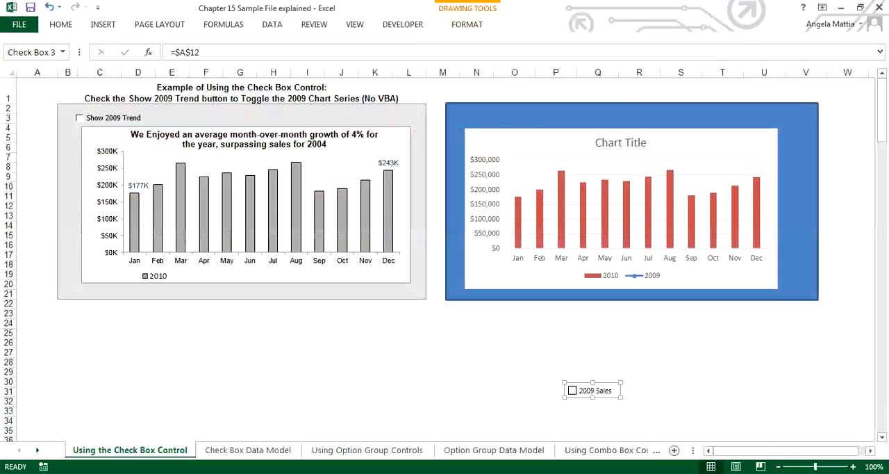
pyautogui.moveTo(592, 390); pyautogui.dragTo(492, 116)
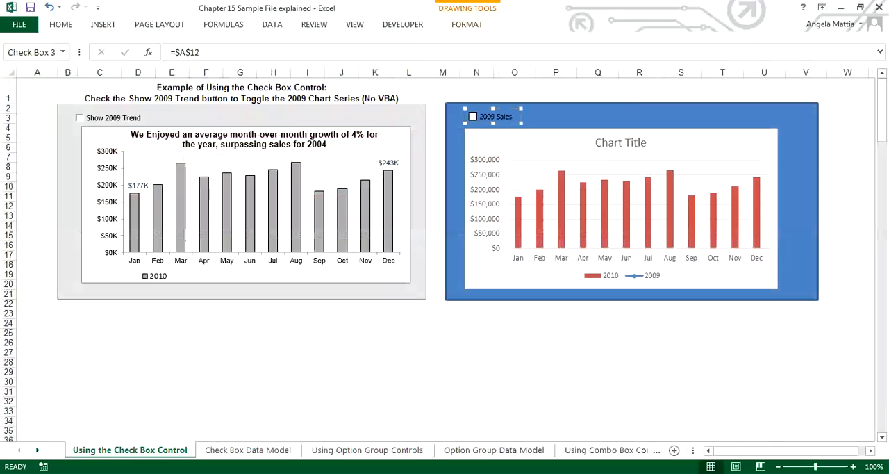
pyautogui.click(598, 324)
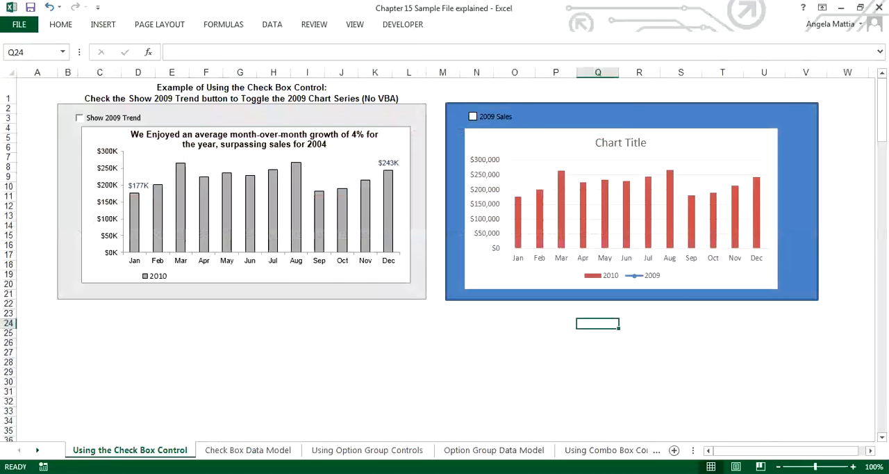
# Open the format settings of the moved 2009 Sales check box and clear its cell link.
pyautogui.rightClick(483, 116)
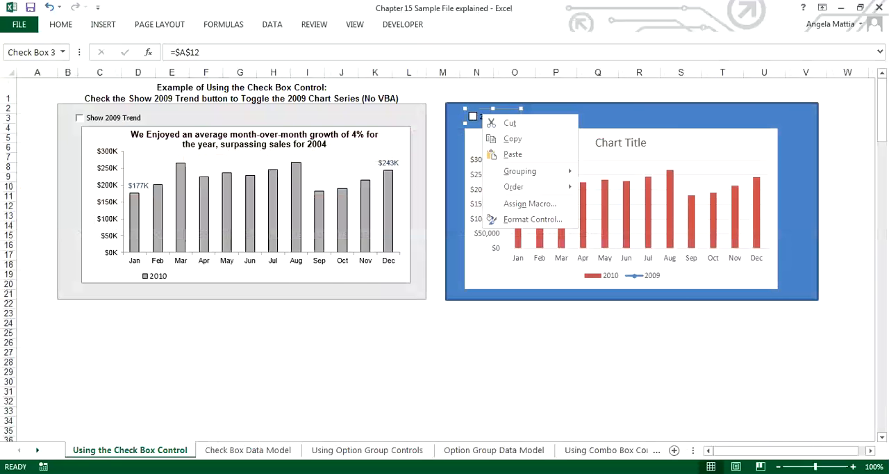
pyautogui.click(532, 219)
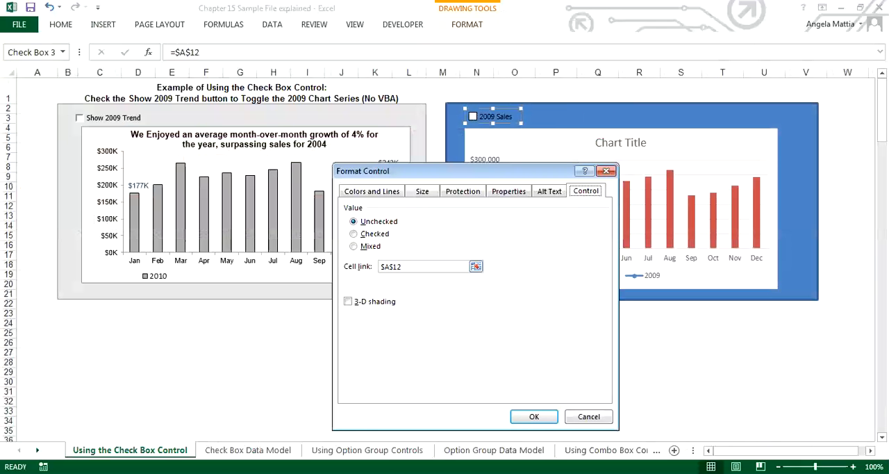
pyautogui.click(383, 267)
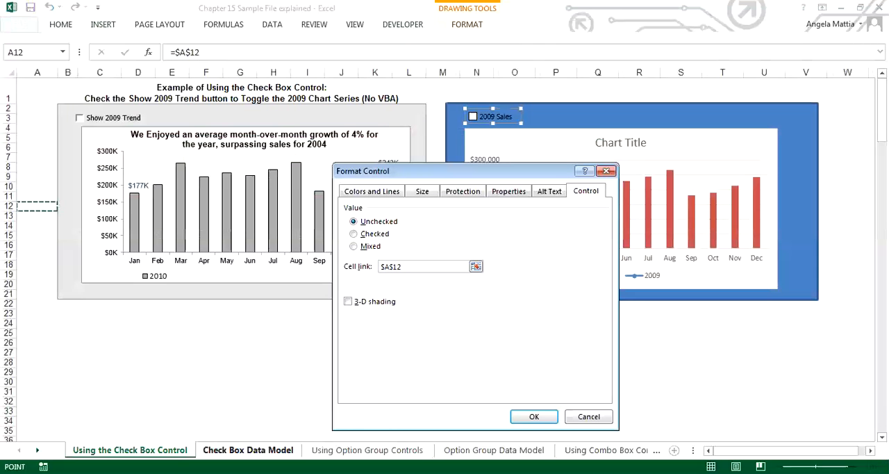
pyautogui.click(248, 449)
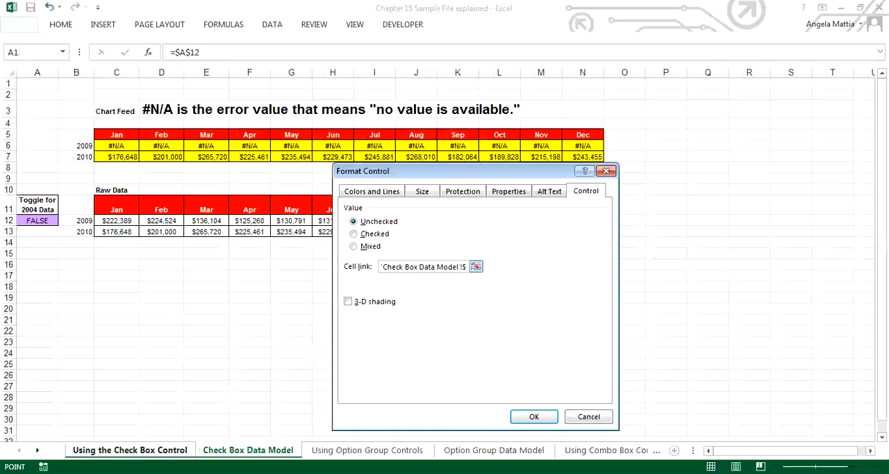
pyautogui.moveTo(381, 267); pyautogui.dragTo(443, 267)
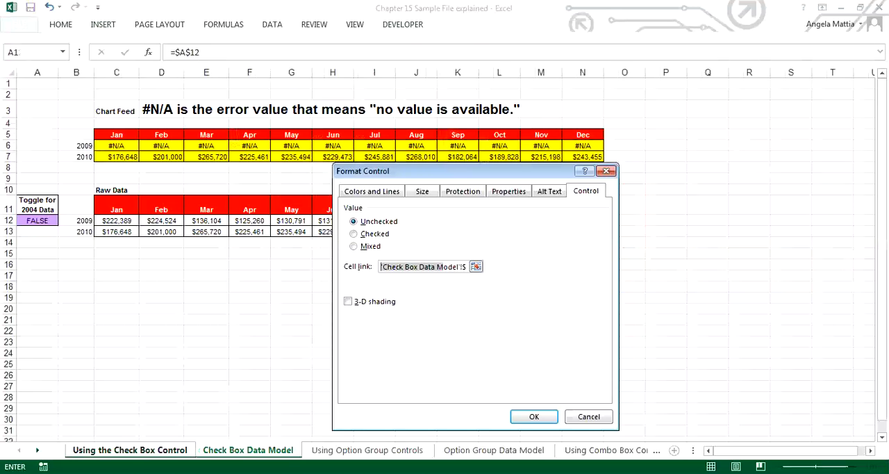
pyautogui.click(37, 221)
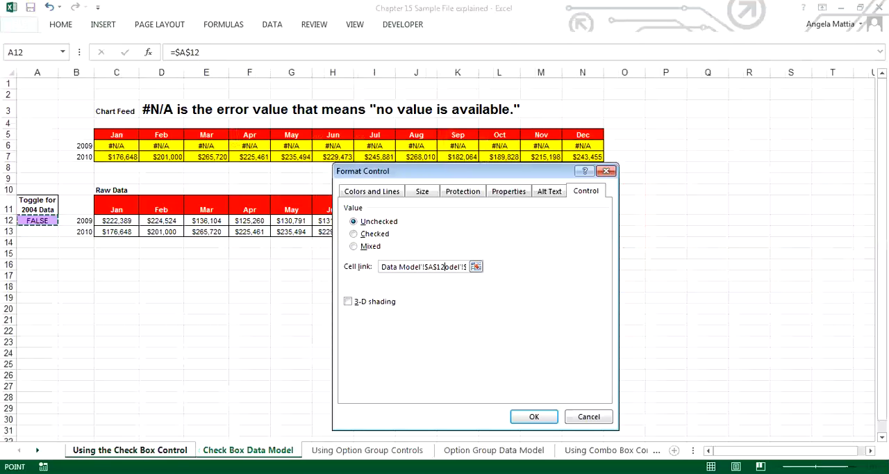
pyautogui.moveTo(382, 267); pyautogui.dragTo(480, 267)
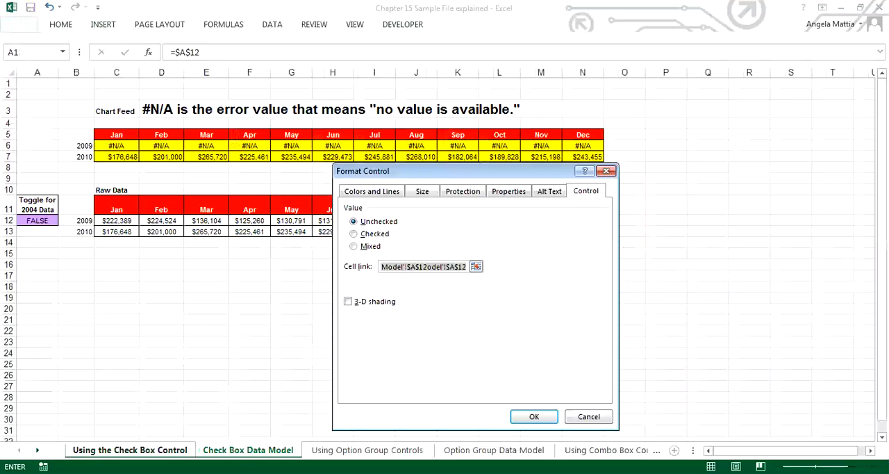
pyautogui.press('BackSpace')
pyautogui.press('BackSpace')
pyautogui.press('BackSpace')
pyautogui.press('BackSpace')
pyautogui.press('BackSpace')
pyautogui.press('BackSpace')
pyautogui.press('BackSpace')
pyautogui.press('BackSpace')
pyautogui.press('BackSpace')
pyautogui.press('BackSpace')
pyautogui.press('BackSpace')
pyautogui.press('BackSpace')
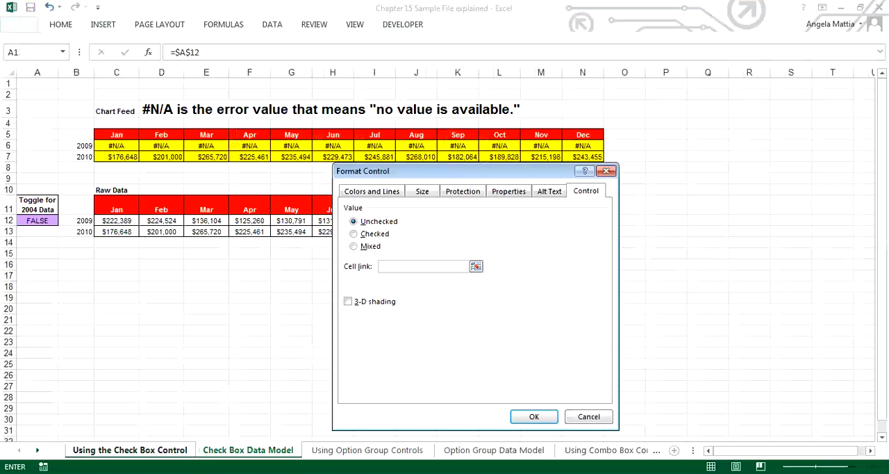
# Link the 2009 Sales check box to cell A12 on the Check Box Data Model sheet and deselect it.
pyautogui.click(248, 451)
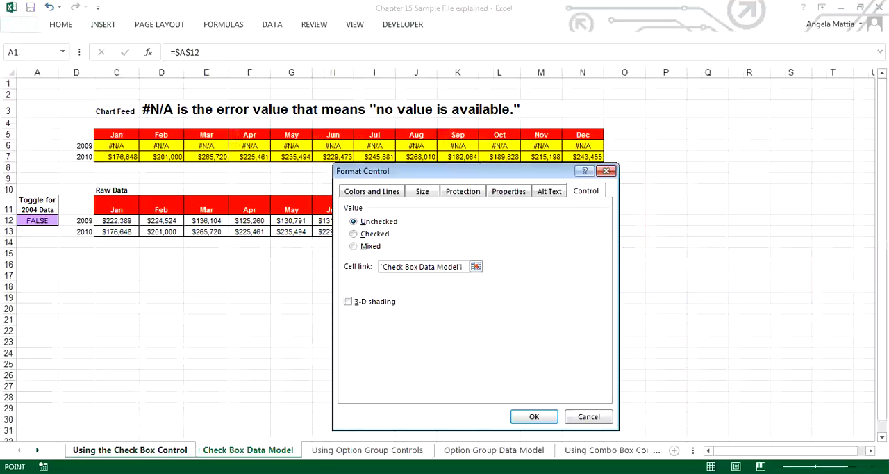
pyautogui.click(38, 220)
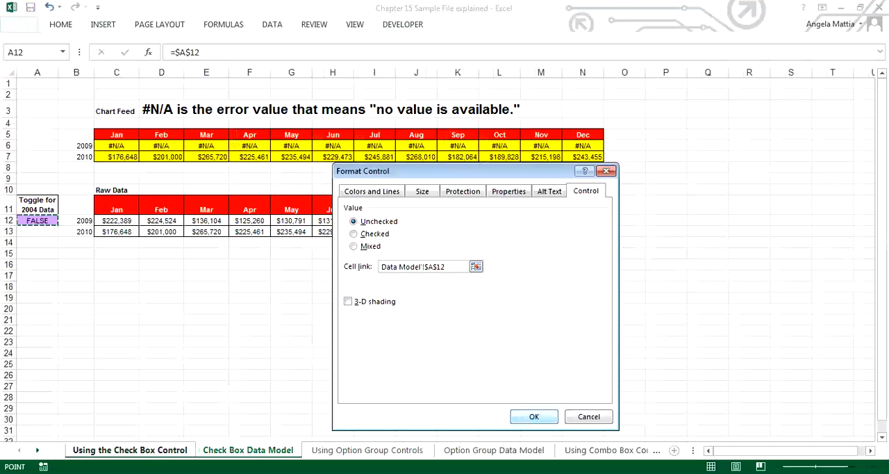
pyautogui.click(534, 416)
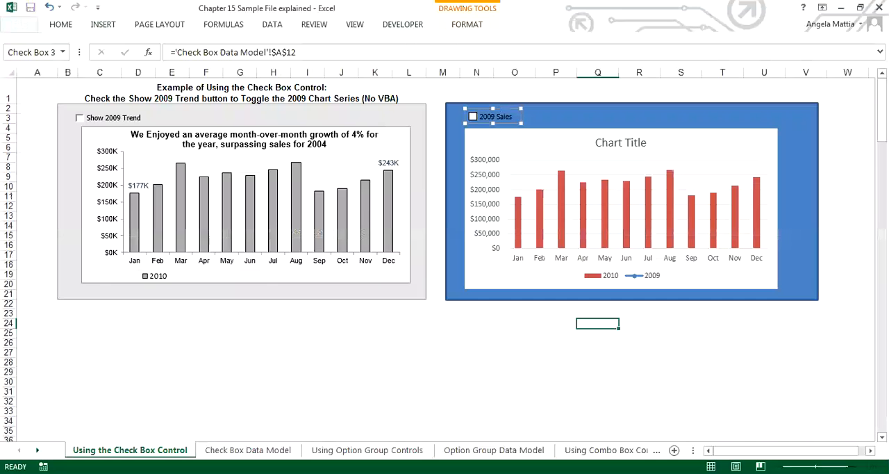
pyautogui.click(476, 353)
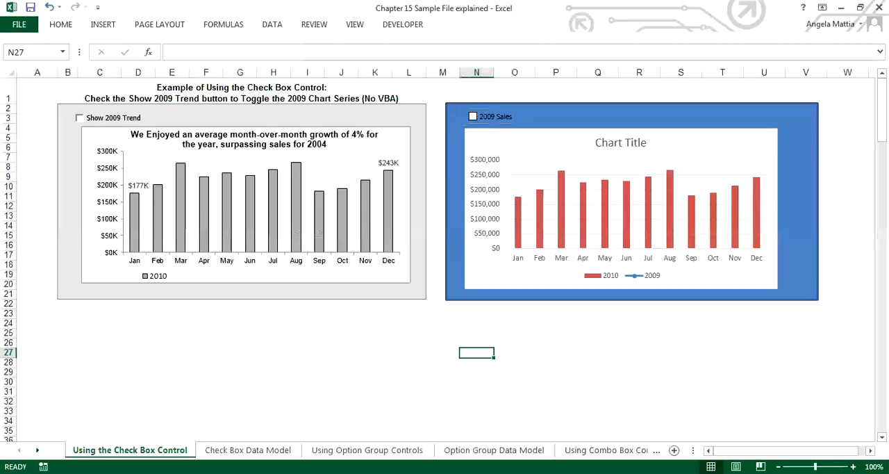
# Test the relinked 2009 Sales check box above the chart by toggling it, leaving it checked.
pyautogui.click(473, 117)
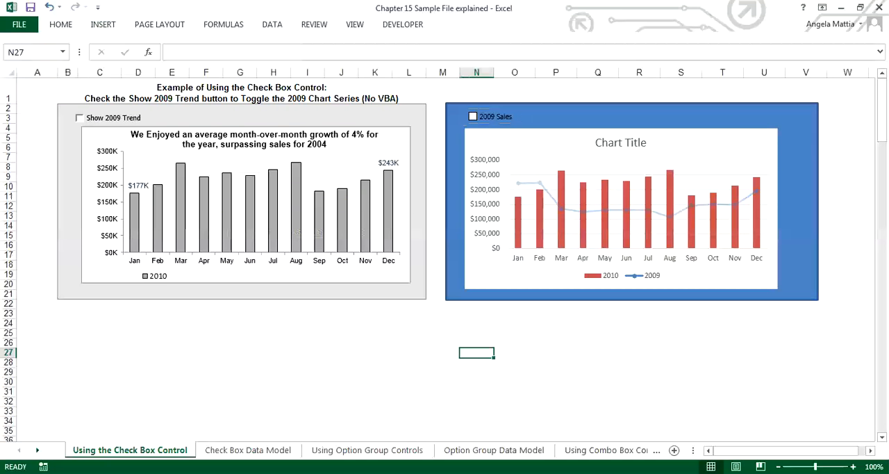
pyautogui.click(473, 117)
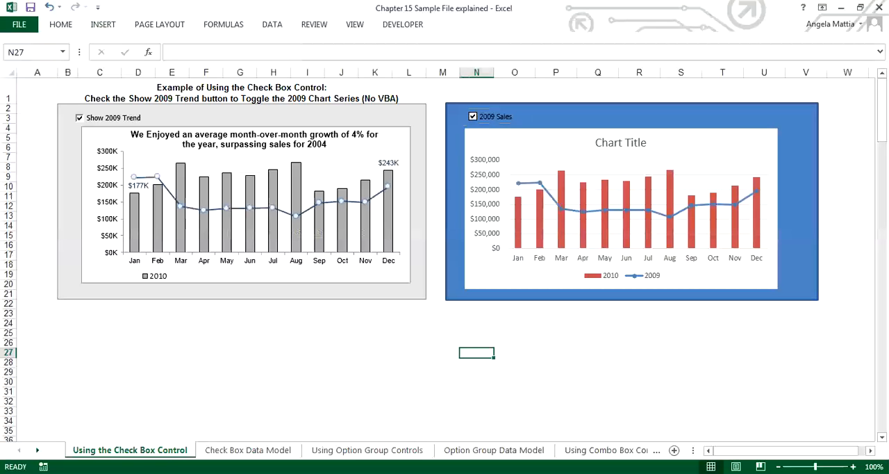
pyautogui.click(473, 117)
pyautogui.click(473, 117)
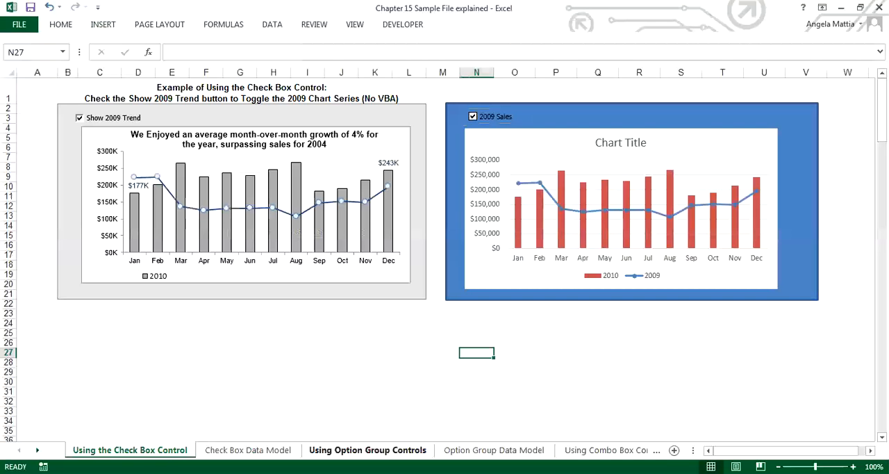
# Review the Using Option Group Controls example, and examine trigger cell A8 and the formula in C3 on the Option Group Data Model sheet.
pyautogui.click(367, 451)
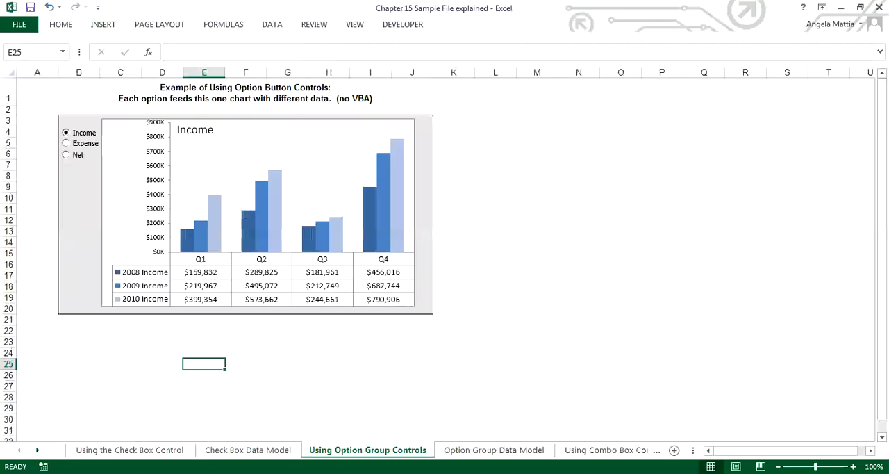
pyautogui.click(494, 450)
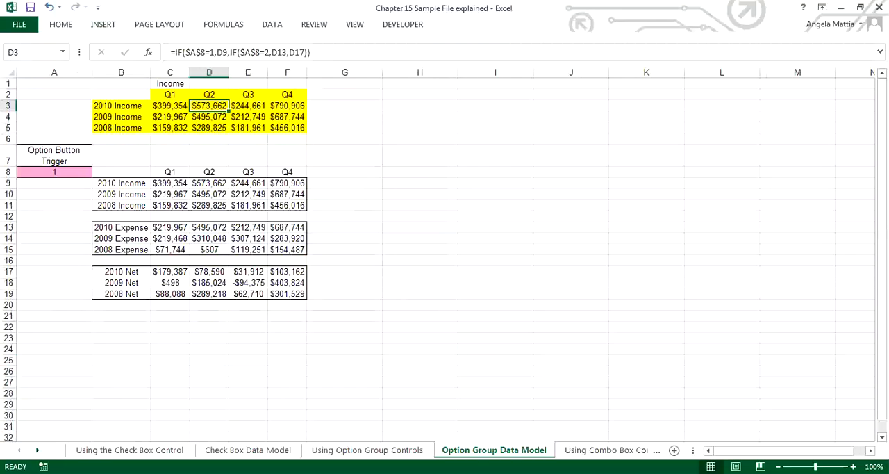
pyautogui.click(54, 172)
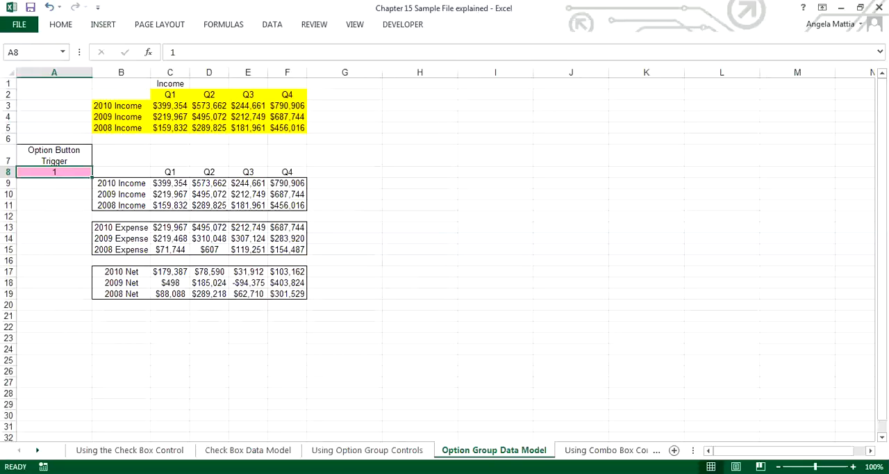
pyautogui.click(170, 106)
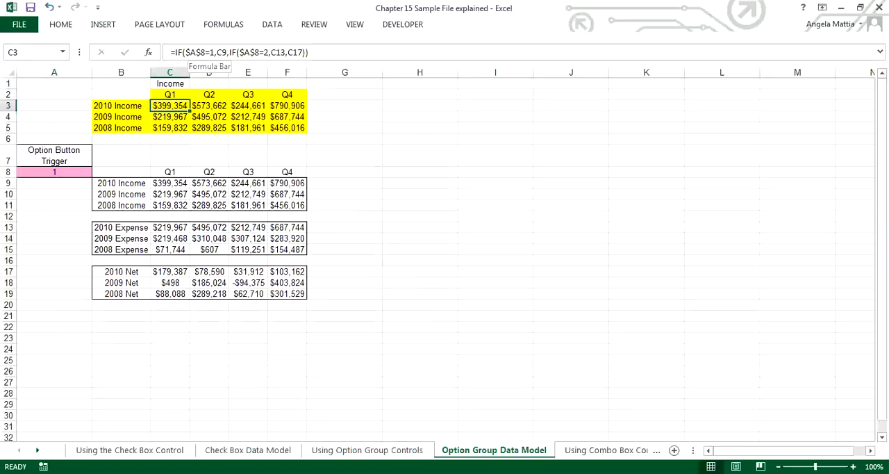
pyautogui.click(54, 173)
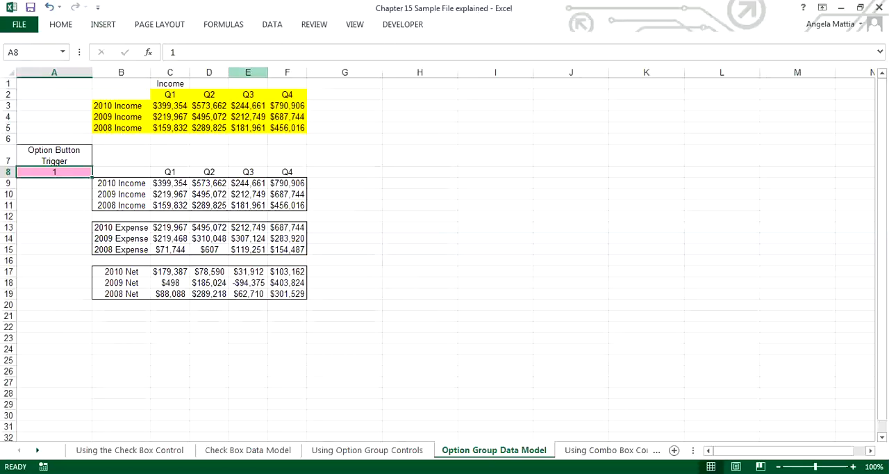
# Insert an option button form control on the Option Group Data Model sheet and place it in column H around rows 6 to 7.
pyautogui.click(403, 24)
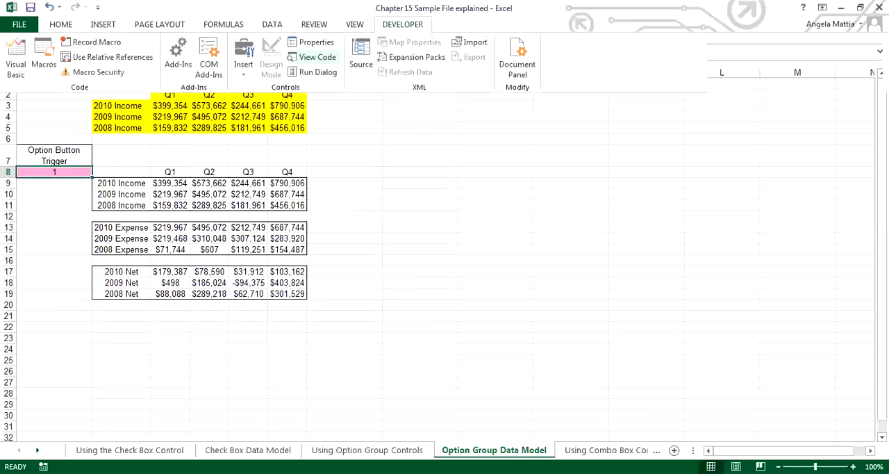
pyautogui.click(244, 57)
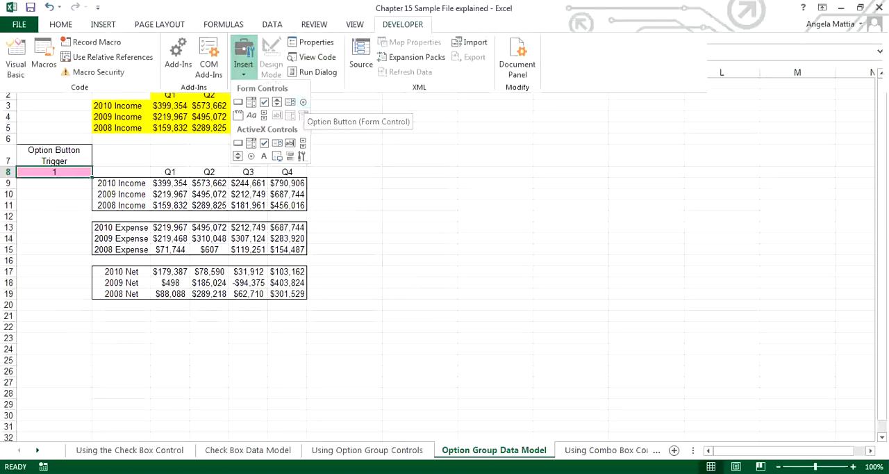
pyautogui.click(303, 102)
pyautogui.click(353, 115)
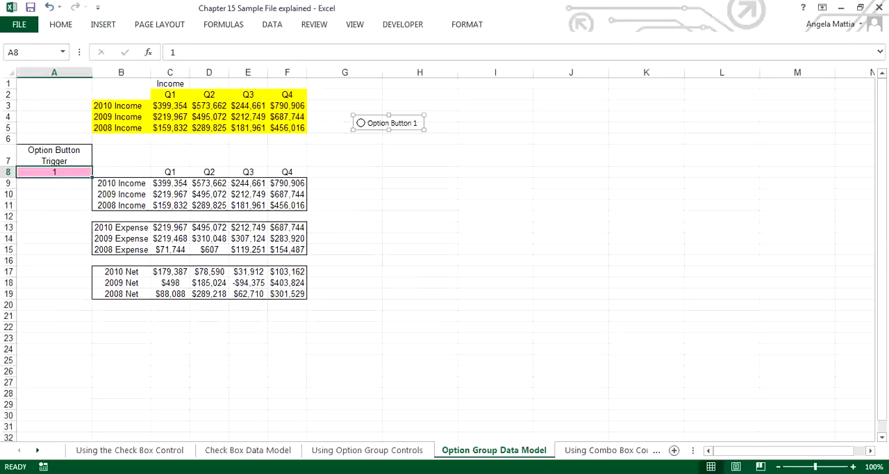
pyautogui.moveTo(390, 123); pyautogui.dragTo(420, 148)
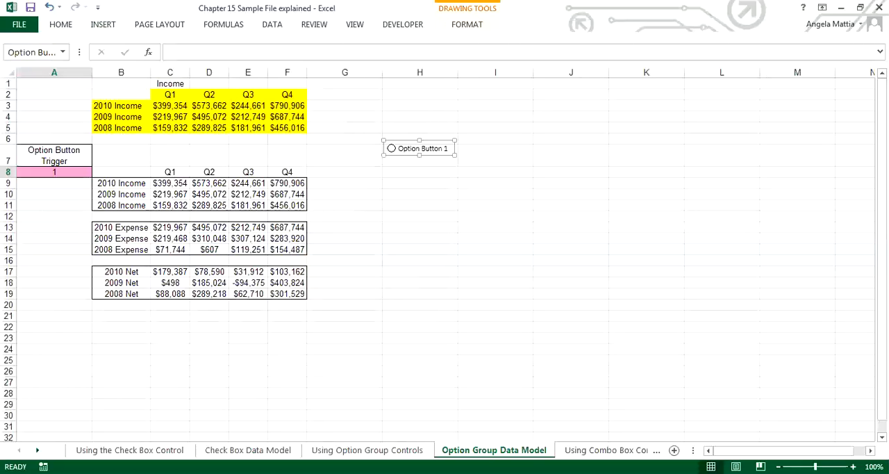
# Insert a second option button form control below the first in column H, around rows 8 to 9, and deselect it.
pyautogui.click(402, 24)
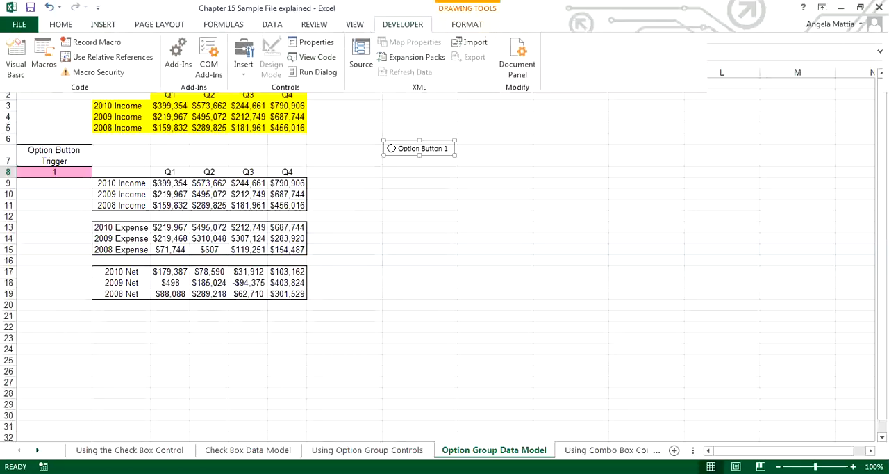
pyautogui.click(243, 56)
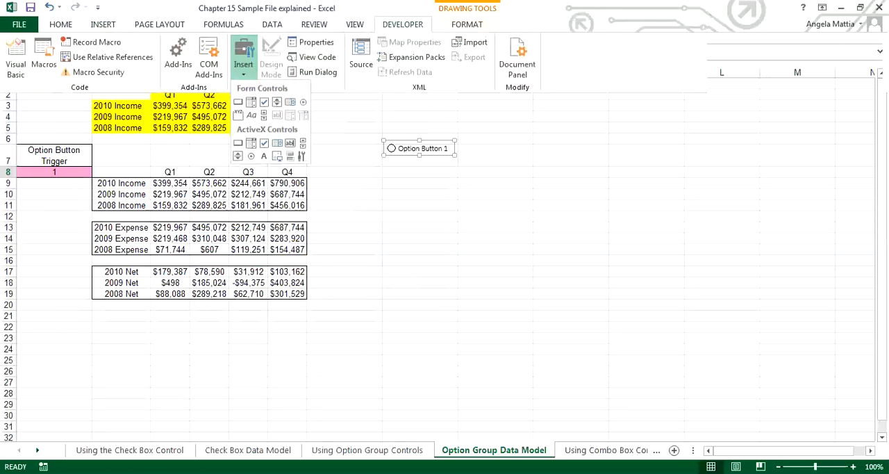
pyautogui.click(303, 102)
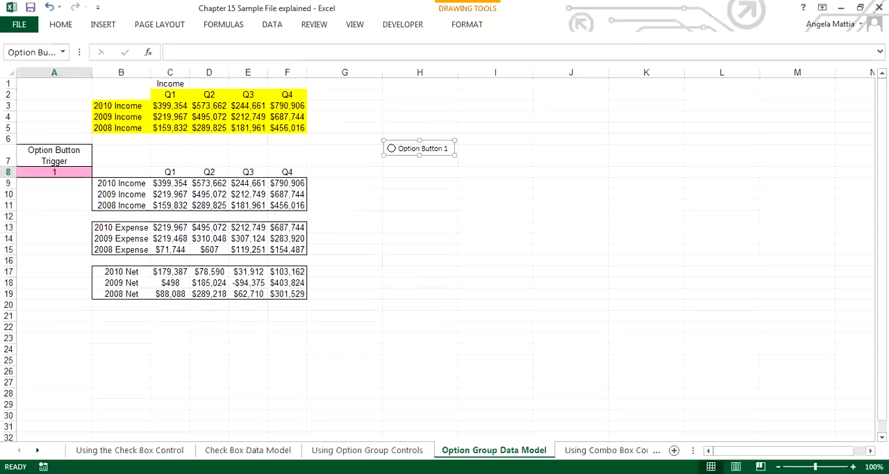
pyautogui.click(390, 169)
pyautogui.moveTo(427, 178); pyautogui.dragTo(419, 177)
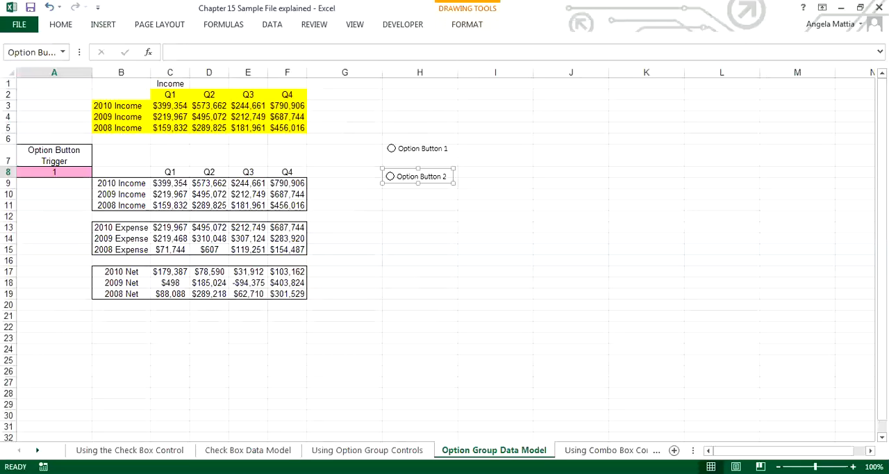
pyautogui.click(420, 161)
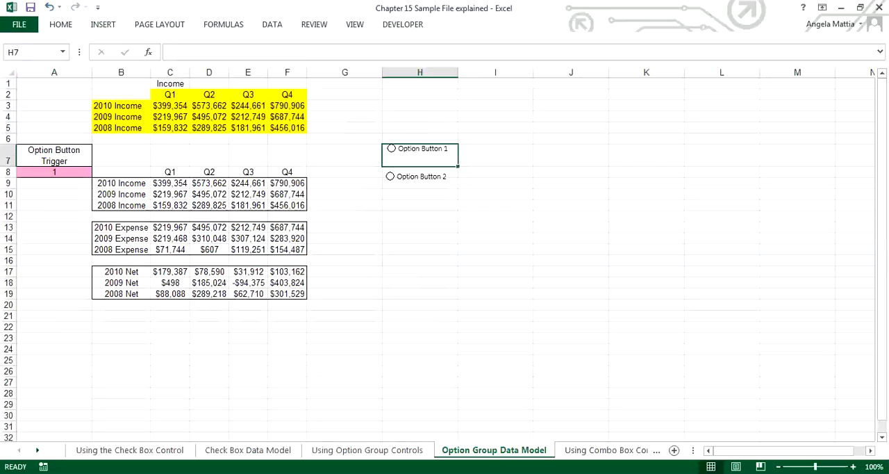
# Link Option Button 1 to trigger cell A8 on the Option Group Data Model sheet and deselect it.
pyautogui.rightClick(435, 145)
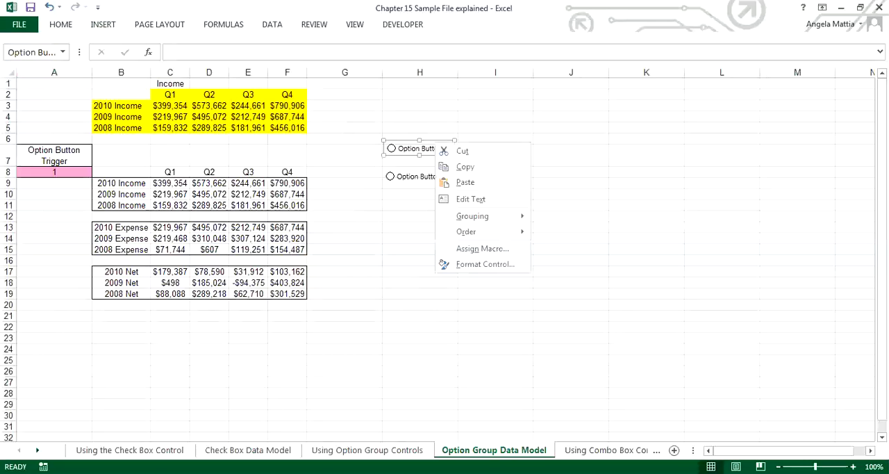
pyautogui.click(485, 264)
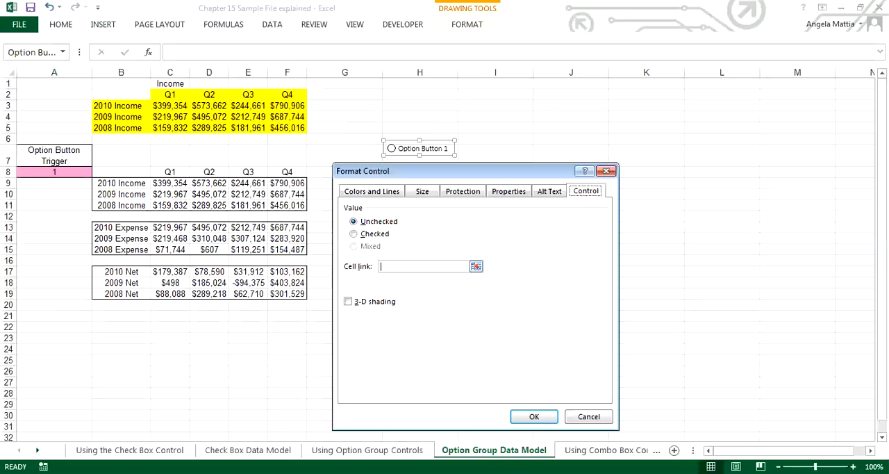
pyautogui.click(423, 267)
pyautogui.click(54, 172)
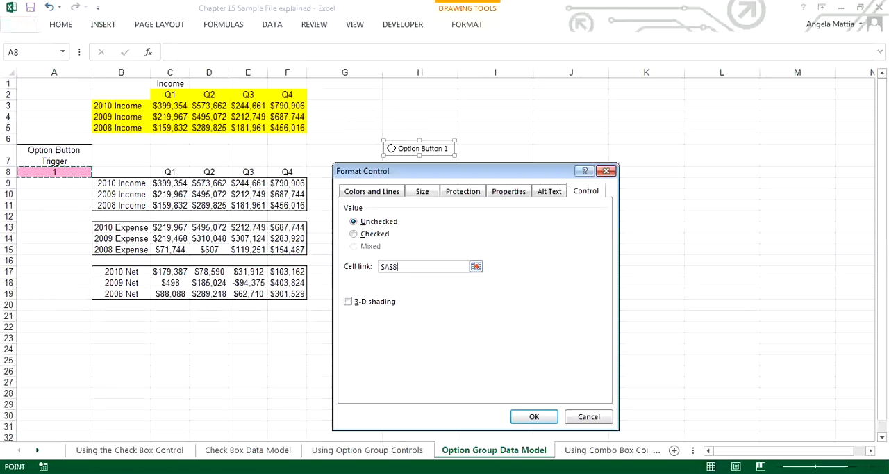
pyautogui.click(533, 416)
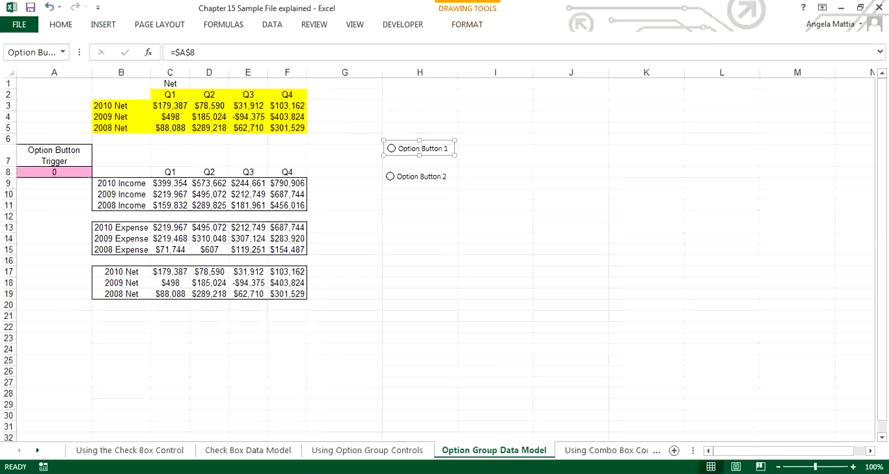
pyautogui.click(495, 283)
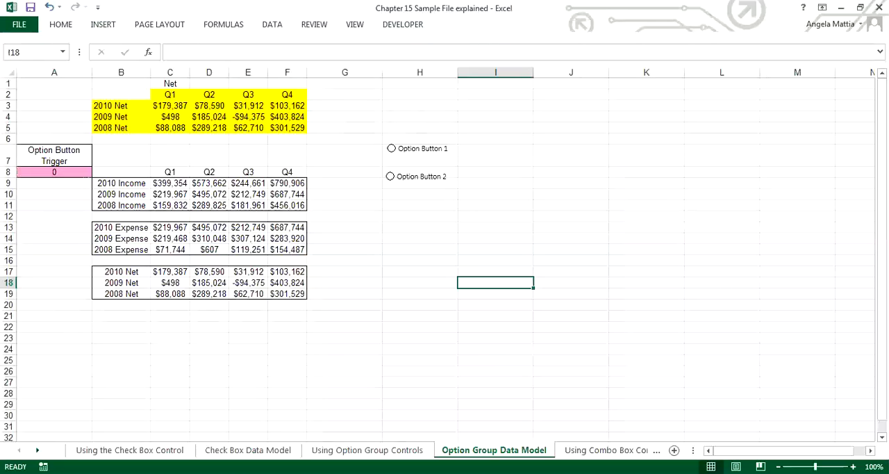
# Test the linked option buttons by selecting Option Button 1, Option Button 2, and Option Button 1 again.
pyautogui.click(393, 148)
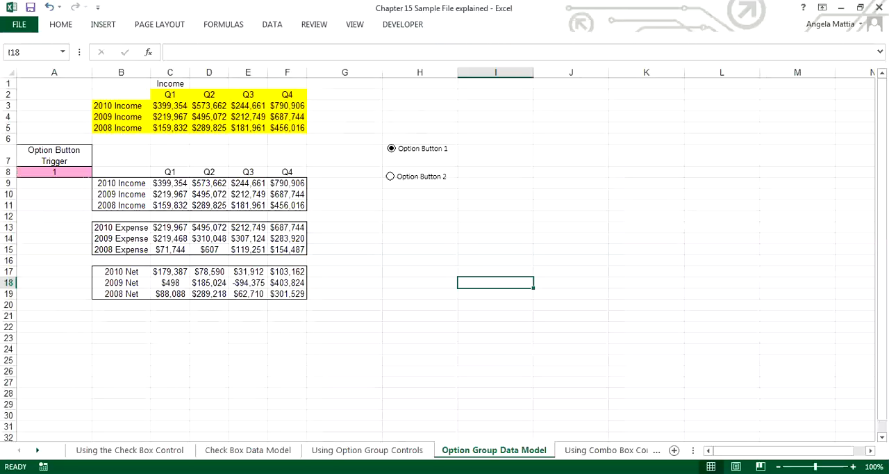
pyautogui.click(390, 176)
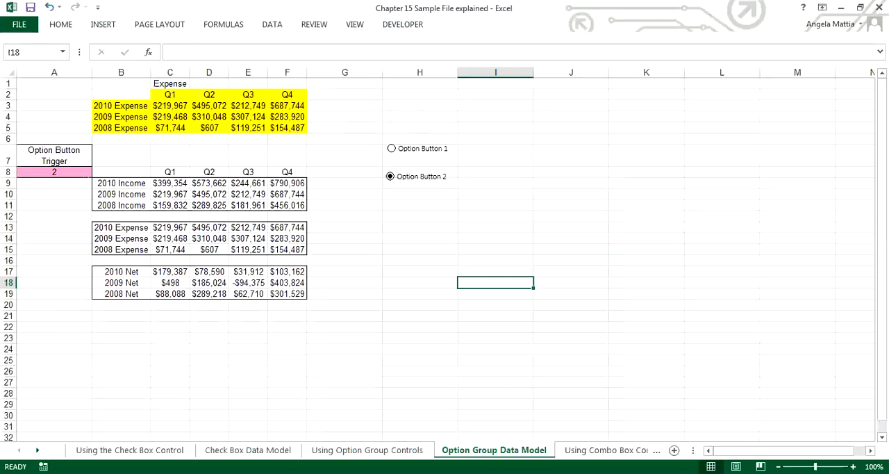
pyautogui.click(391, 148)
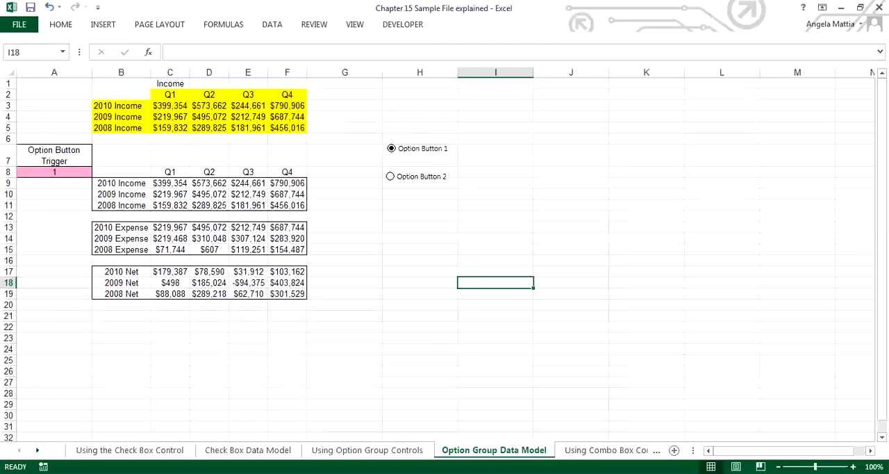
# Add a blank worksheet after Option Group Data Model and go to the Using a List Box Control sheet.
pyautogui.click(674, 450)
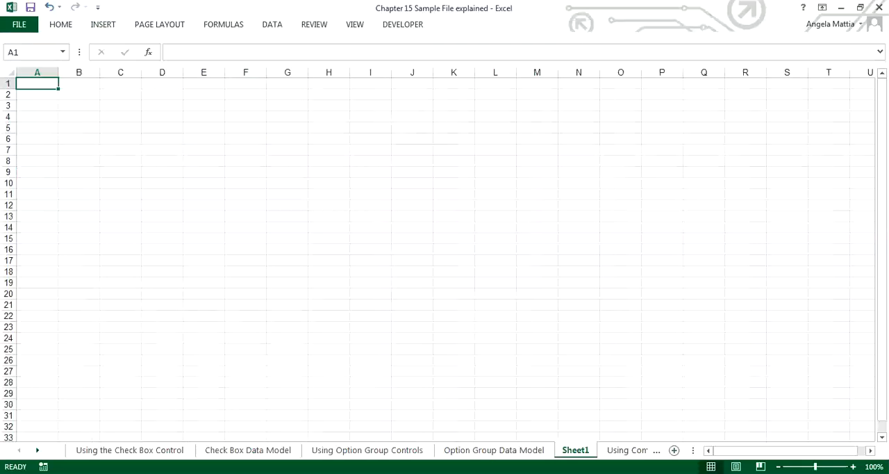
pyautogui.hotkey('ctrl', 'pagedown')
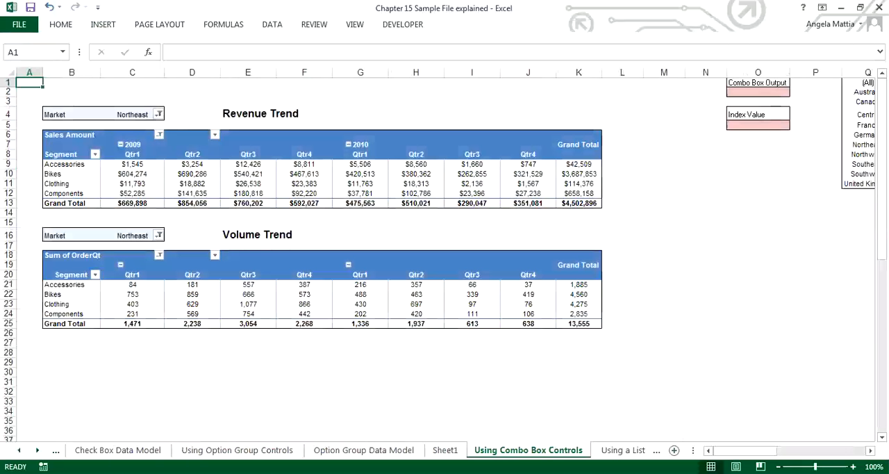
pyautogui.hotkey('ctrl', 'pagedown')
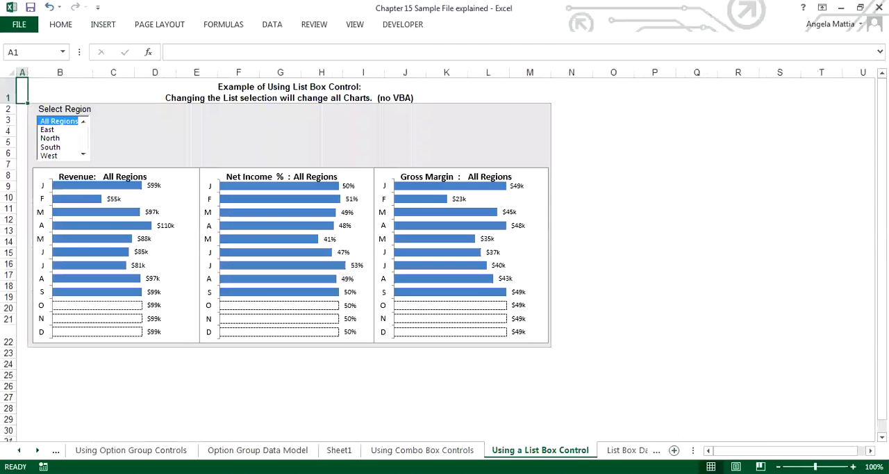
# Try moving the All Regions label lower in the Revenue chart, undo the move, and select the chart.
pyautogui.moveTo(125, 177); pyautogui.dragTo(90, 321)
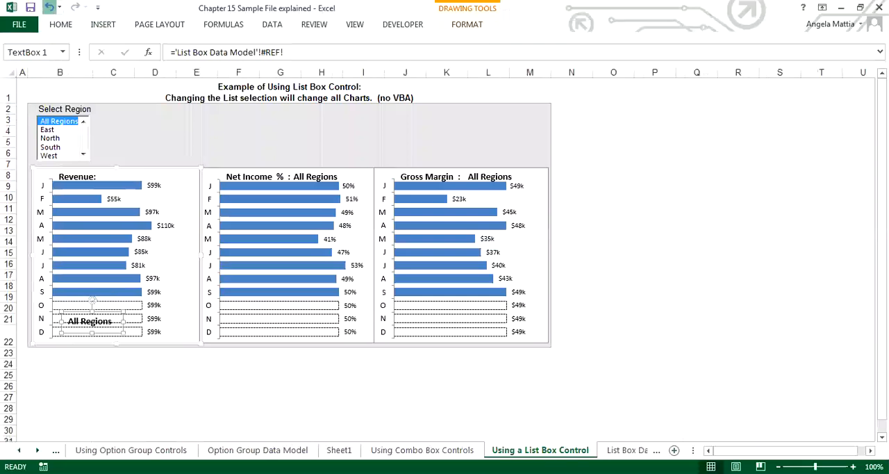
pyautogui.click(49, 7)
pyautogui.moveTo(177, 182)
pyautogui.mouseDown()
pyautogui.moveTo(161, 301)
pyautogui.moveTo(175, 167)
pyautogui.moveTo(177, 182)
pyautogui.mouseUp()
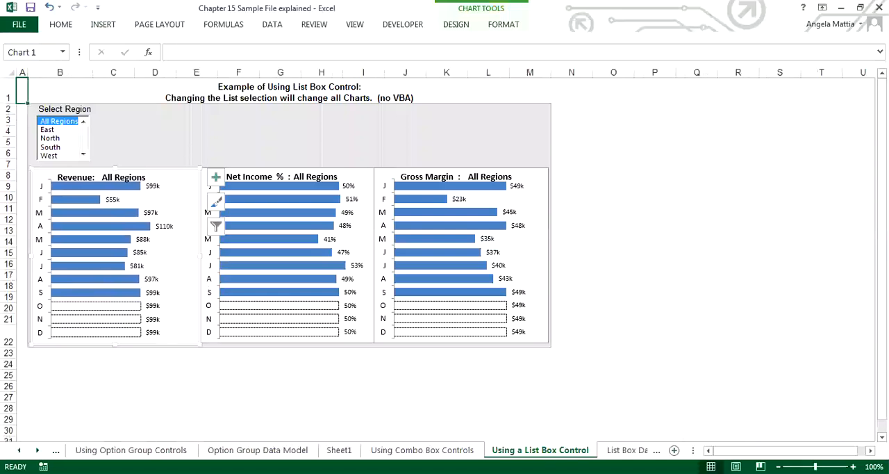
# Test the Select Region list box by choosing East, North, South and West in turn.
pyautogui.click(49, 130)
pyautogui.click(50, 138)
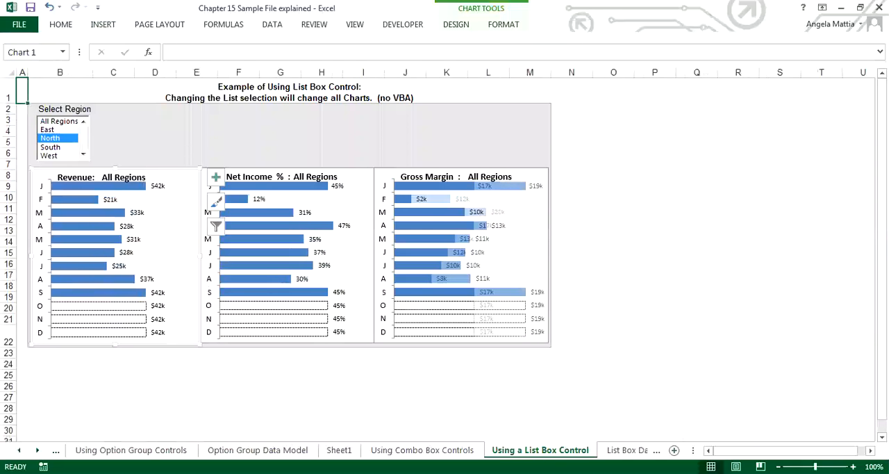
pyautogui.click(50, 147)
pyautogui.click(50, 155)
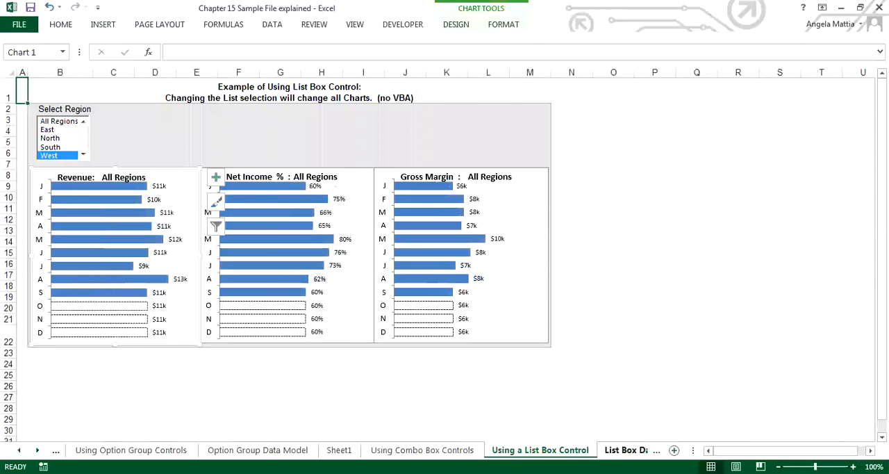
# Move the Gross Margin and Net Income % charts slightly higher on the List Box Data Model sheet.
pyautogui.click(632, 450)
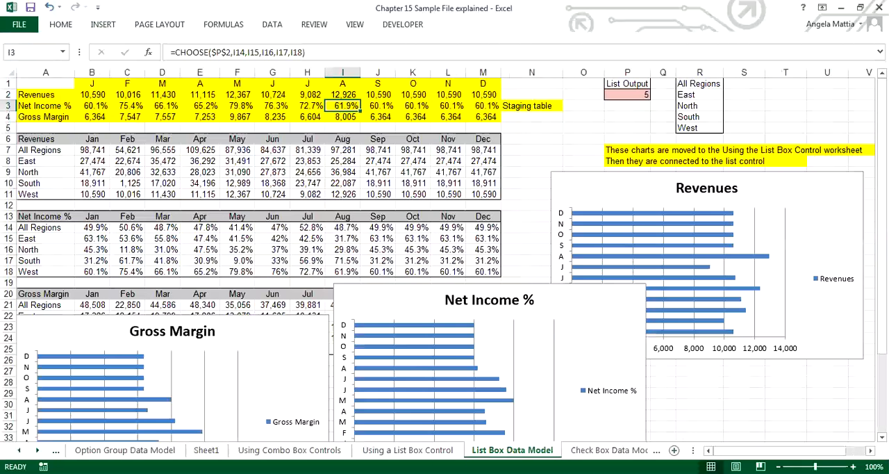
pyautogui.moveTo(280, 353); pyautogui.dragTo(281, 311)
pyautogui.moveTo(597, 327); pyautogui.dragTo(594, 313)
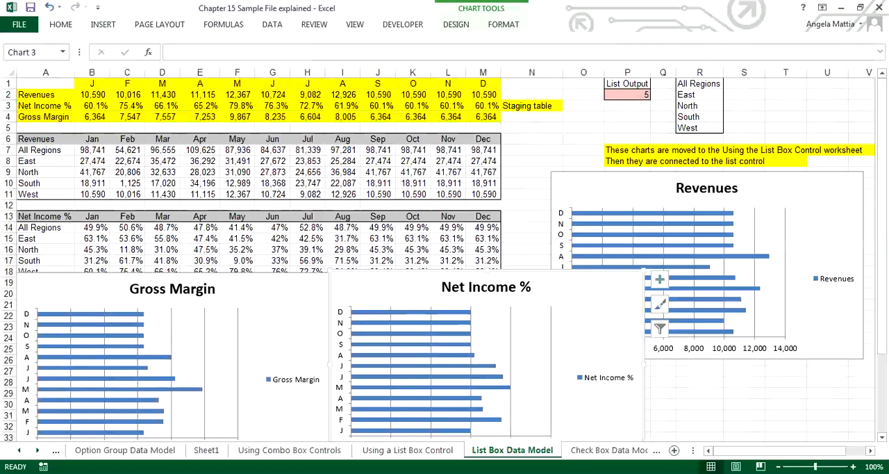
# Compare the Using a List Box Control sheet with its data model, and examine the List Output cell P2.
pyautogui.click(408, 450)
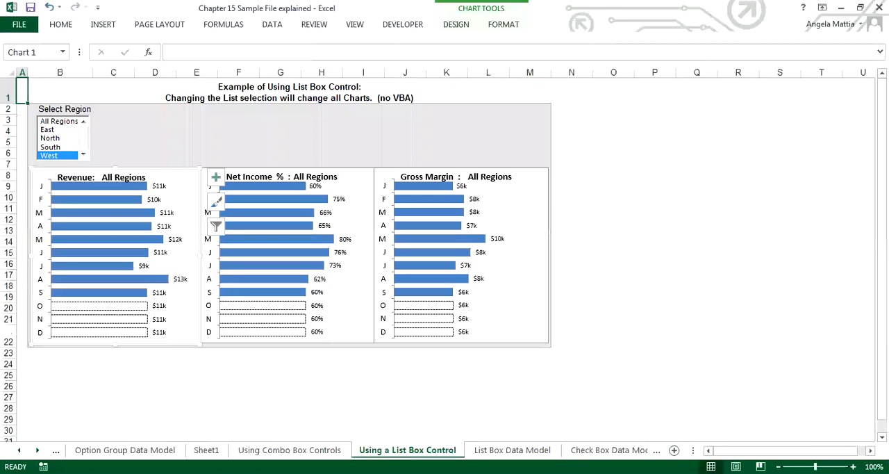
pyautogui.click(513, 450)
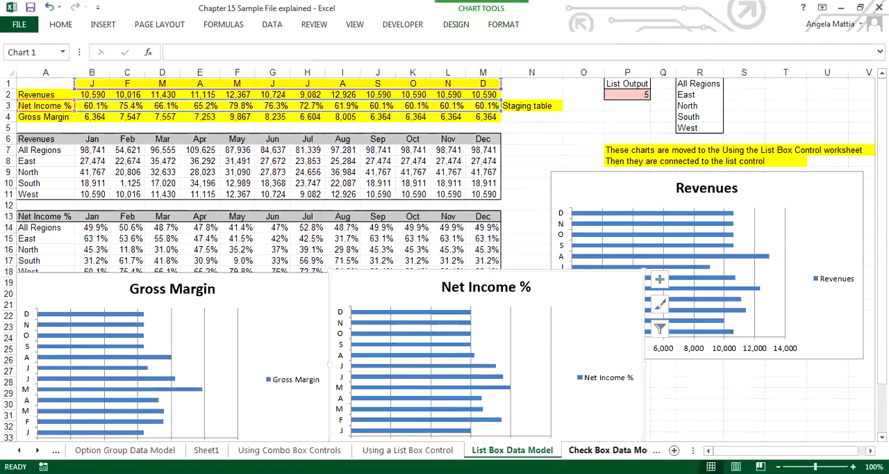
pyautogui.click(628, 95)
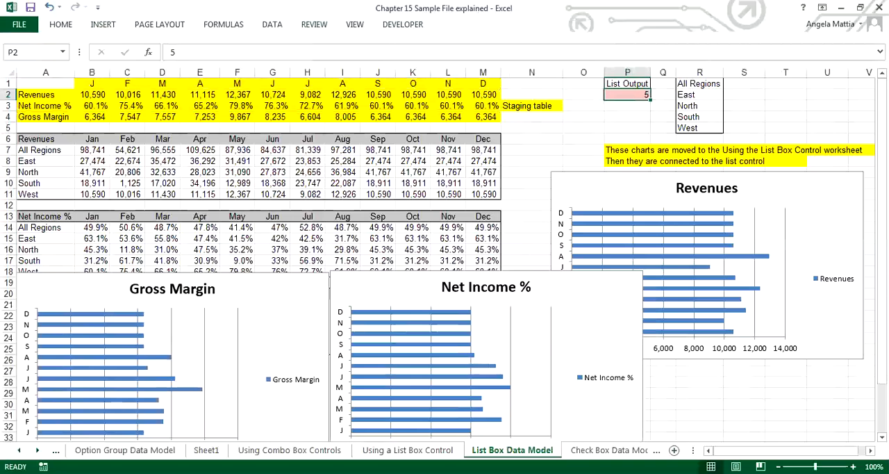
# Insert a list box form control on the List Box Data Model sheet across columns N and O, around rows 7 to 12.
pyautogui.click(403, 24)
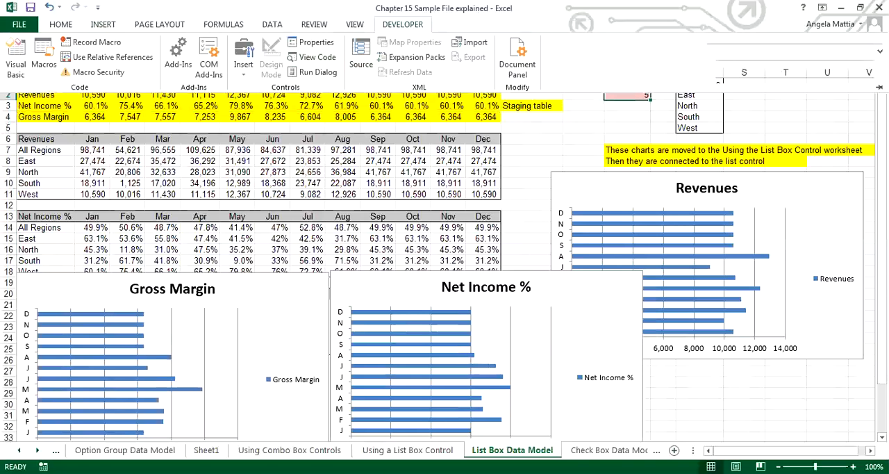
pyautogui.click(243, 56)
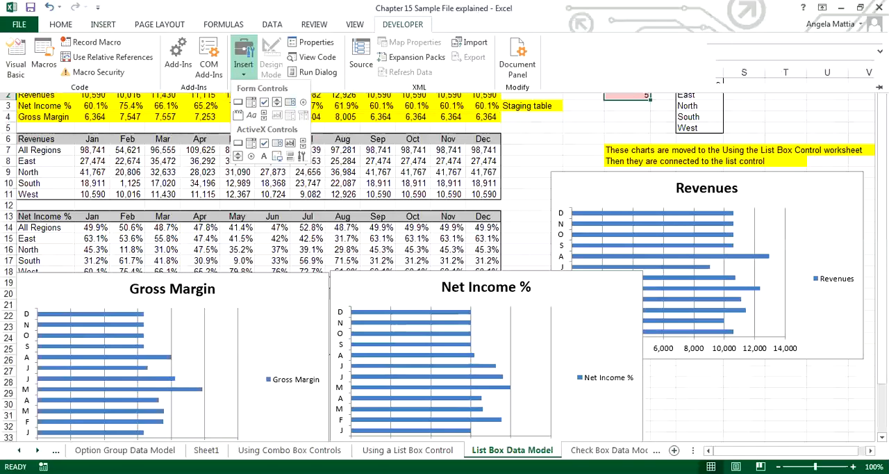
pyautogui.click(290, 103)
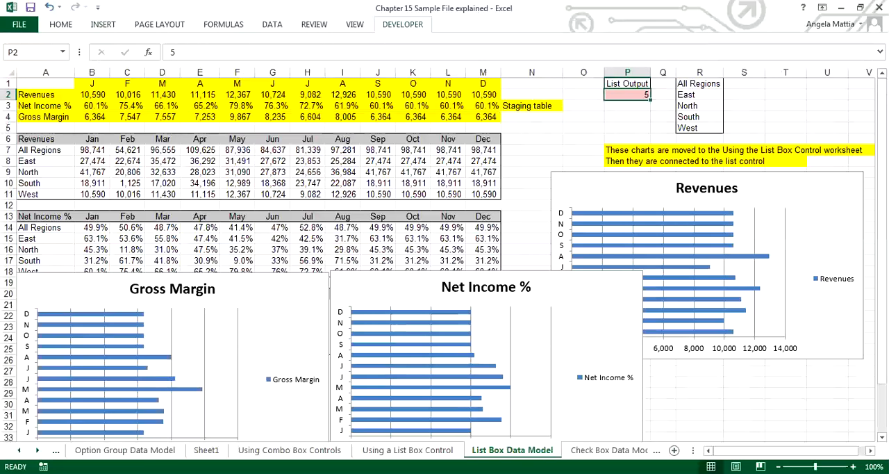
pyautogui.moveTo(520, 151); pyautogui.dragTo(582, 212)
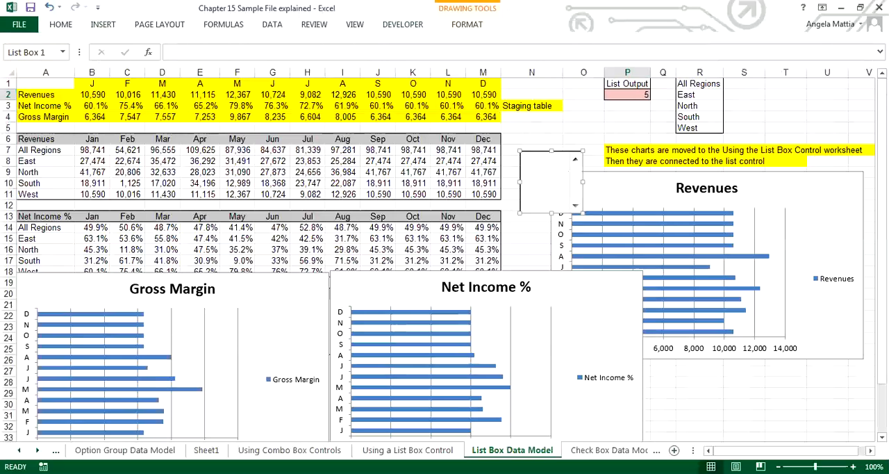
# Set the new list box's cell link to P2 and its input range to R1:R5, and deselect it.
pyautogui.rightClick(554, 212)
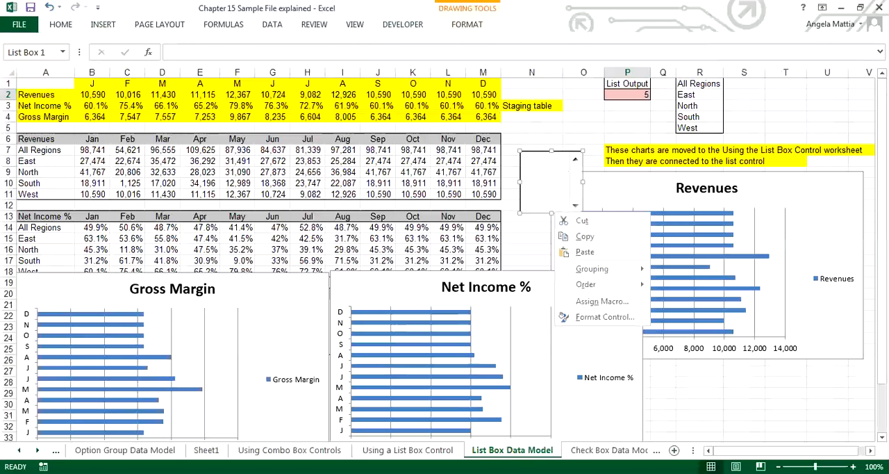
pyautogui.click(603, 317)
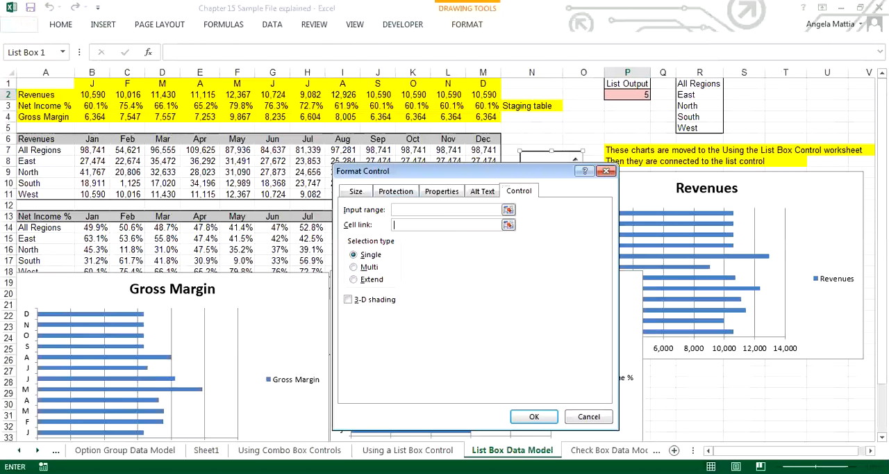
pyautogui.click(628, 95)
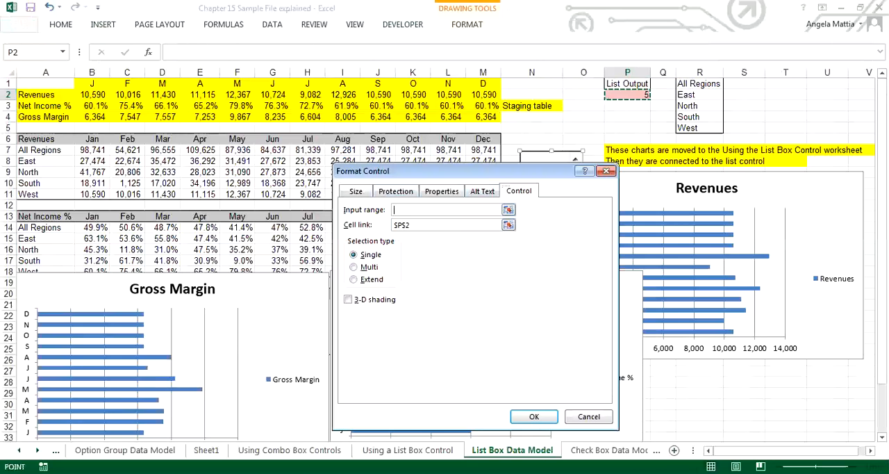
pyautogui.moveTo(698, 84); pyautogui.dragTo(697, 131)
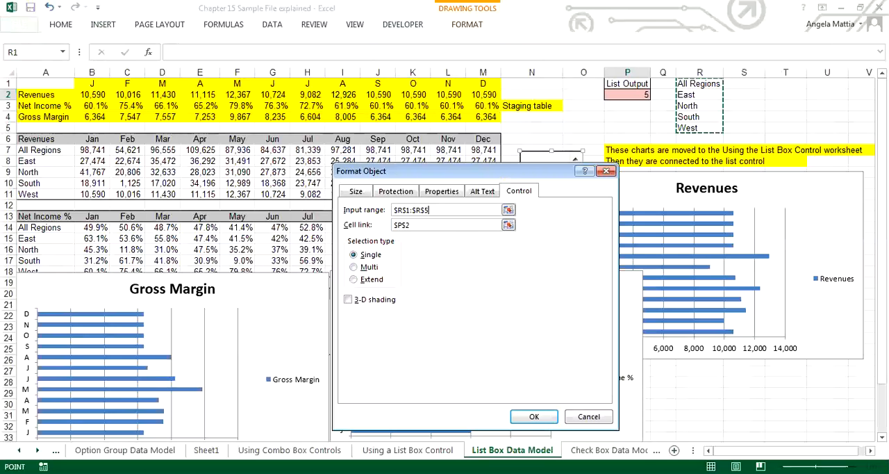
pyautogui.click(534, 416)
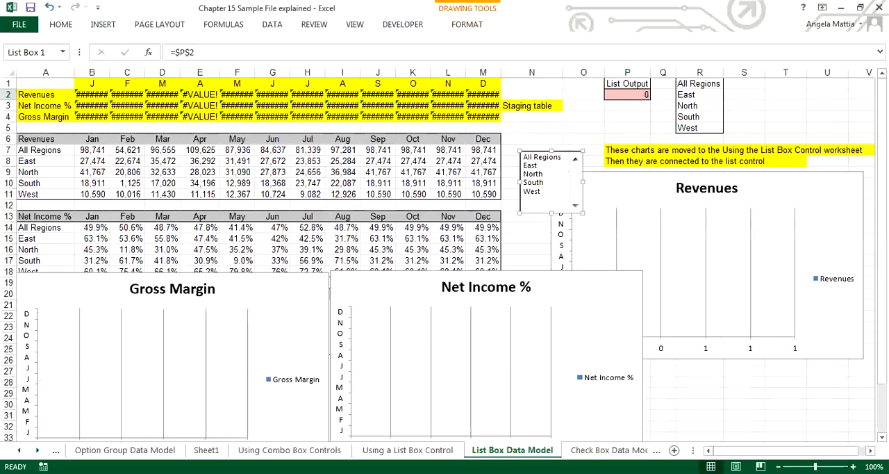
pyautogui.click(589, 313)
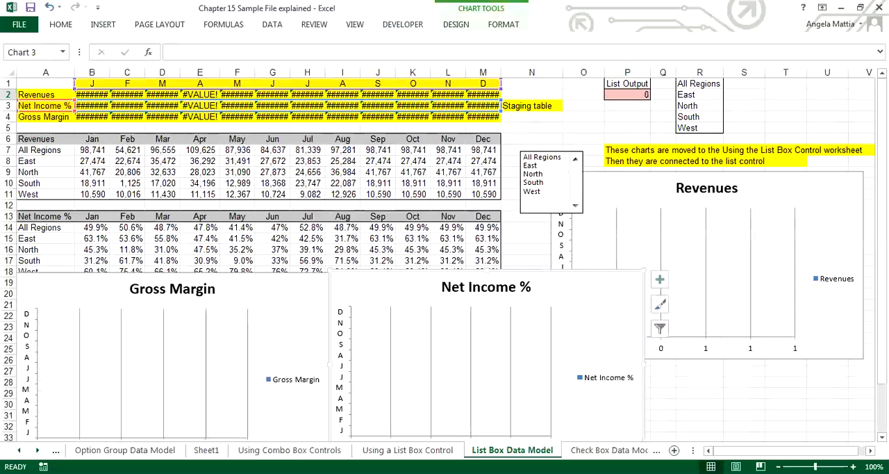
# Test the region list box by selecting East, All Regions, North, South and West in turn, leaving West selected.
pyautogui.click(544, 165)
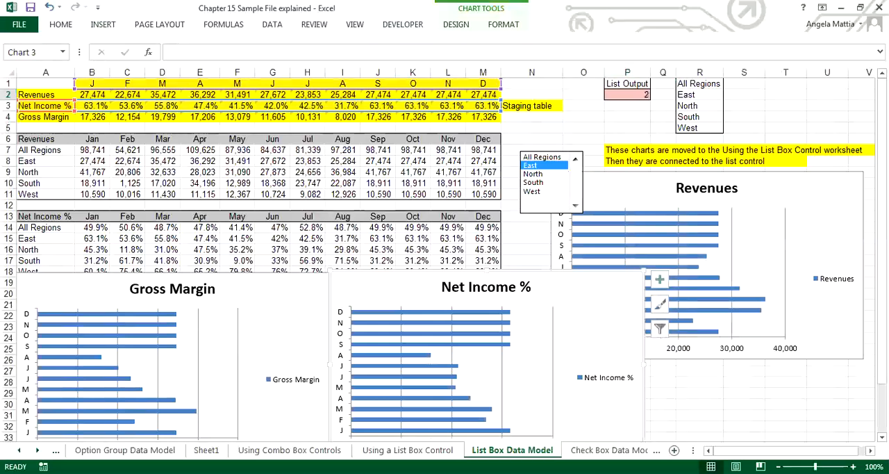
pyautogui.click(543, 157)
pyautogui.click(534, 174)
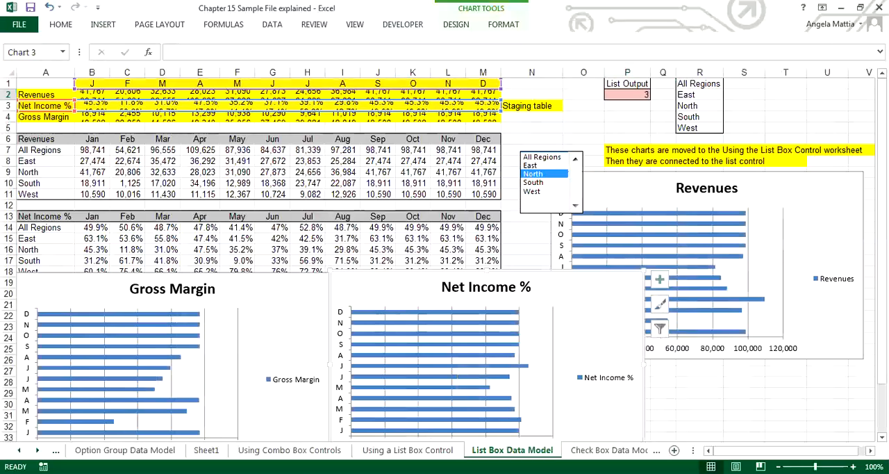
pyautogui.click(534, 183)
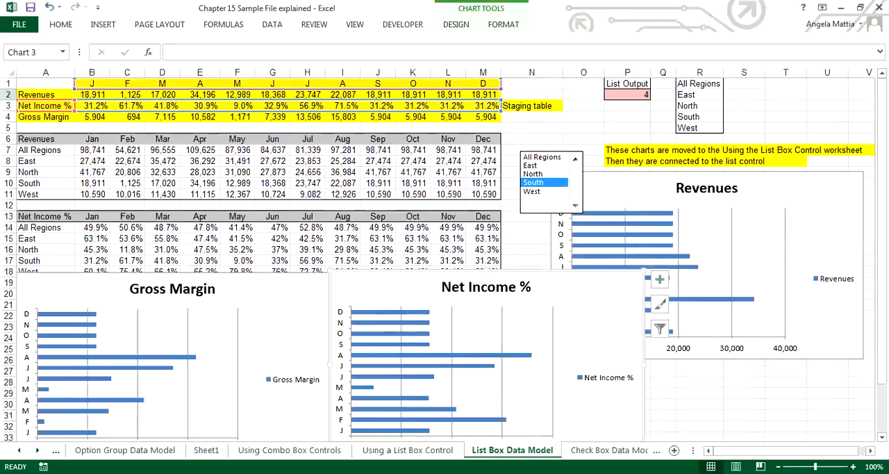
pyautogui.click(533, 191)
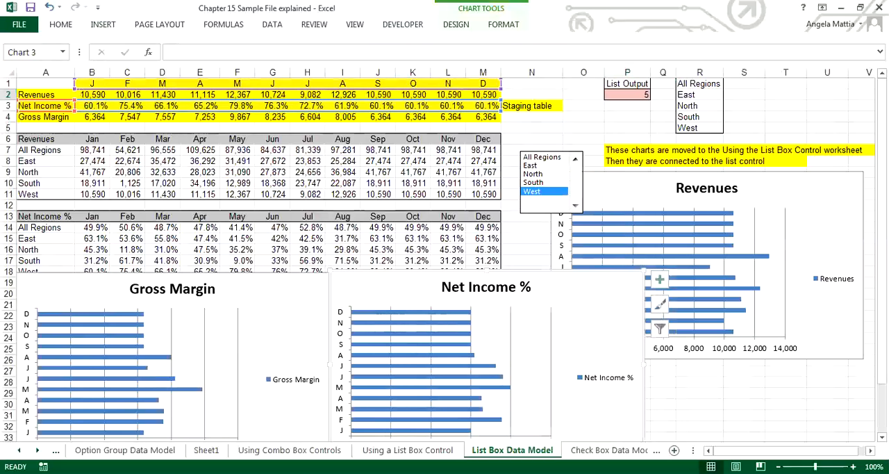
# Examine the CHOOSE formula behind the February revenue in cell C2 of the staging table.
pyautogui.click(627, 126)
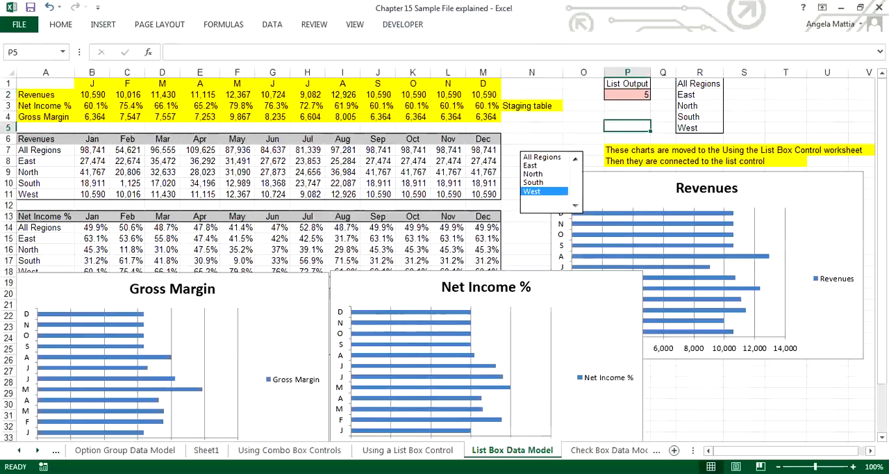
pyautogui.click(127, 95)
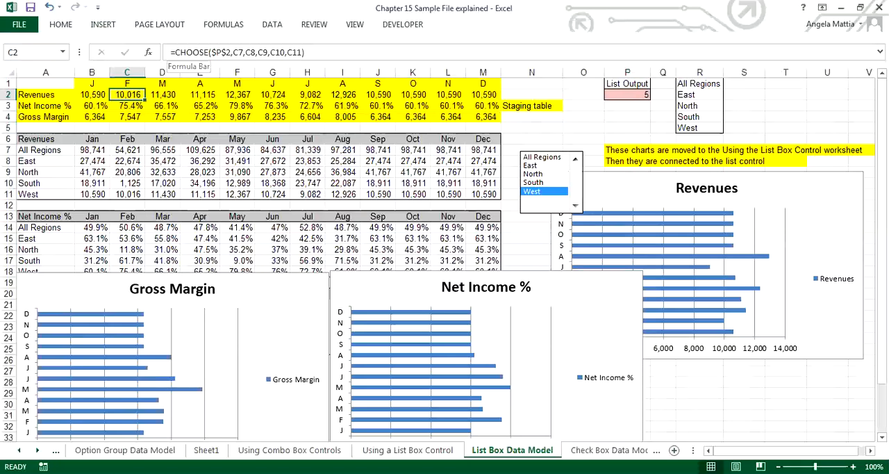
pyautogui.click(171, 52)
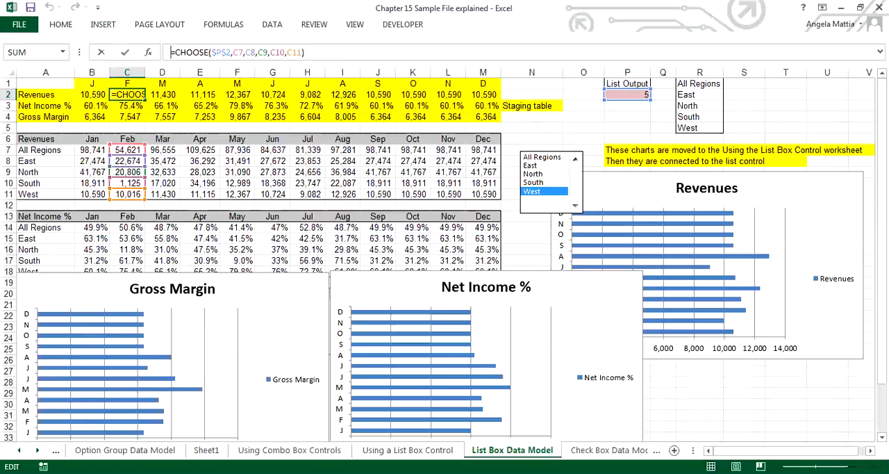
pyautogui.write('=')
pyautogui.click(744, 382)
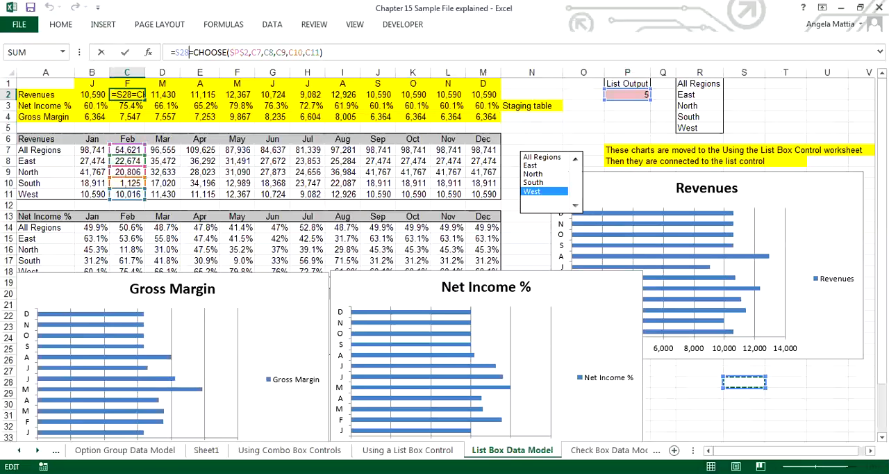
pyautogui.click(744, 381)
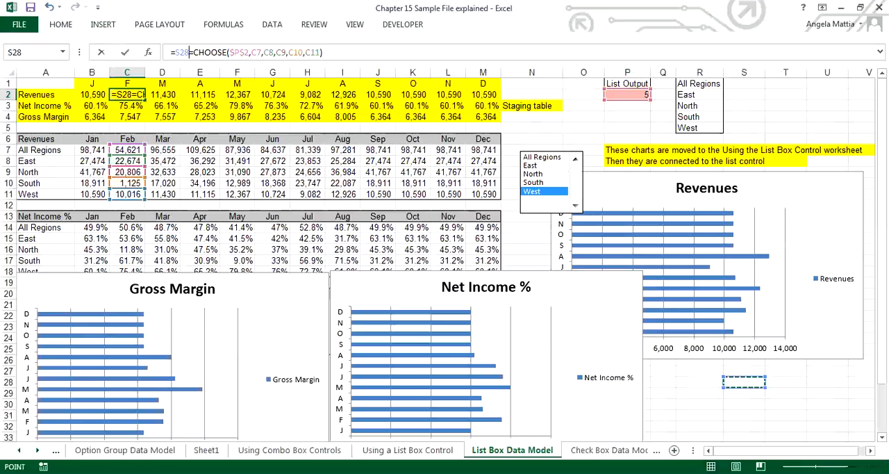
pyautogui.click(403, 24)
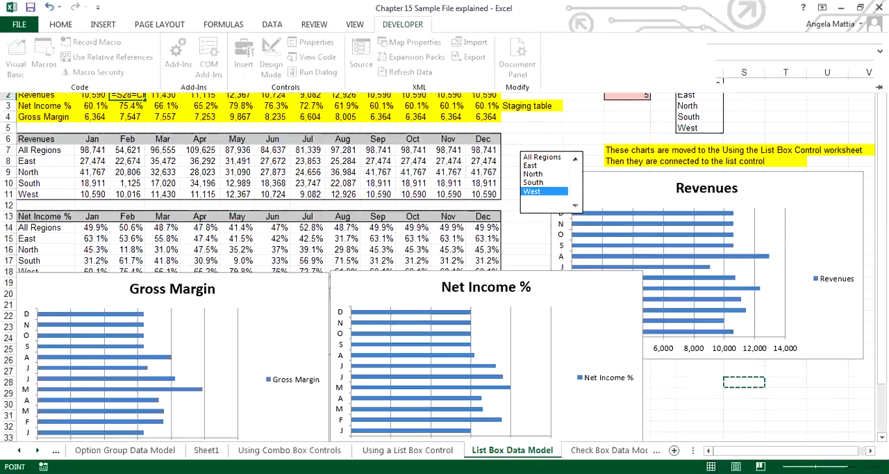
pyautogui.press('Escape')
pyautogui.press('Escape')
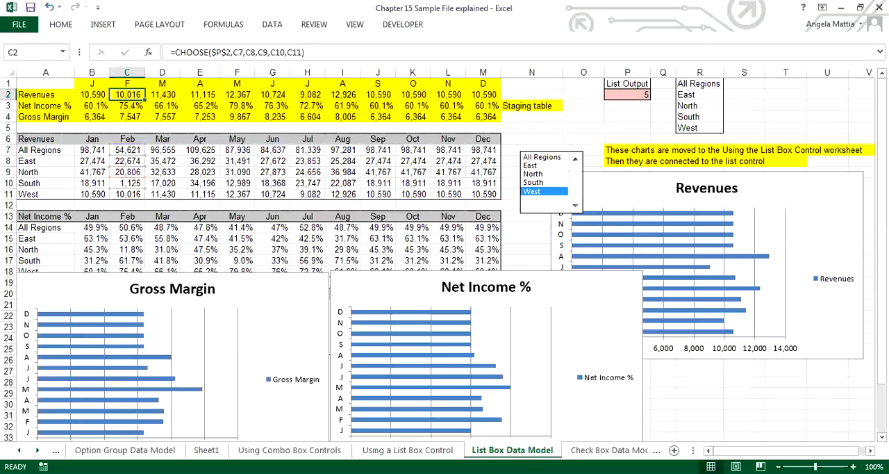
# Insert a button form control below the Revenues chart around row 29, accept the proposed macro name, and widen the button into column S.
pyautogui.click(403, 24)
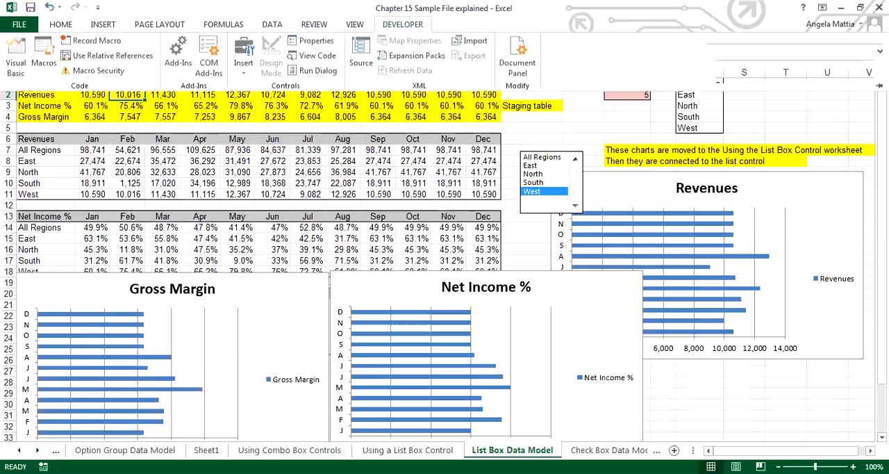
pyautogui.click(243, 55)
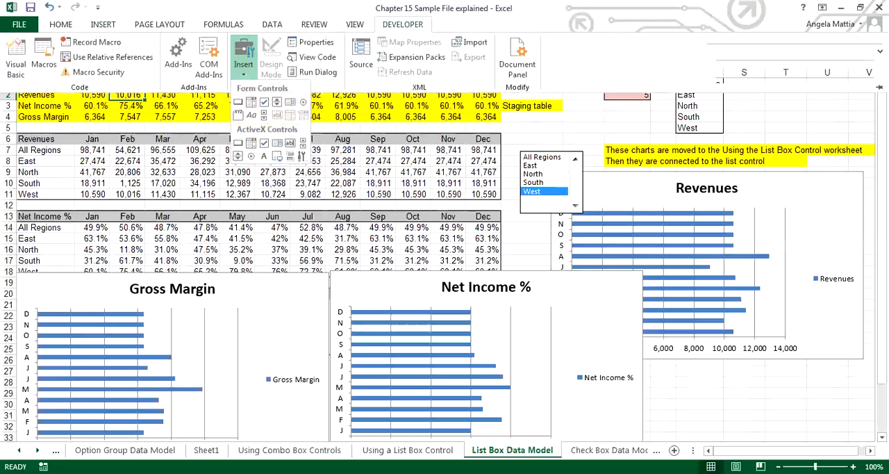
pyautogui.click(237, 102)
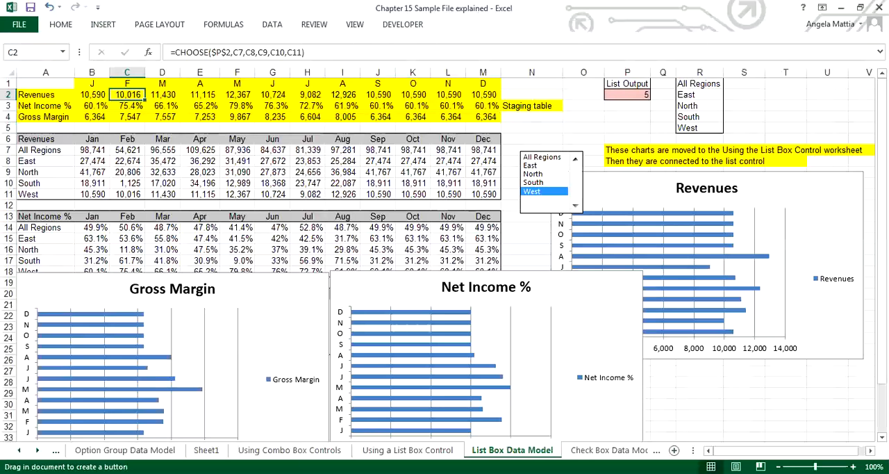
pyautogui.click(411, 326)
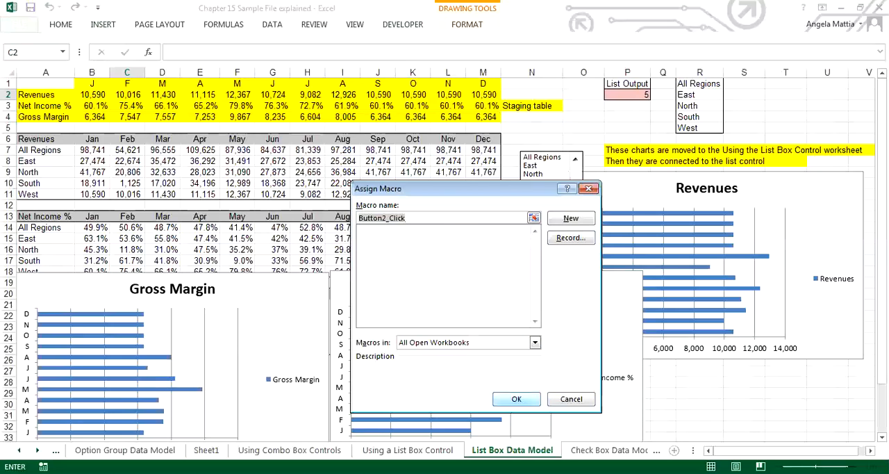
pyautogui.press('Return')
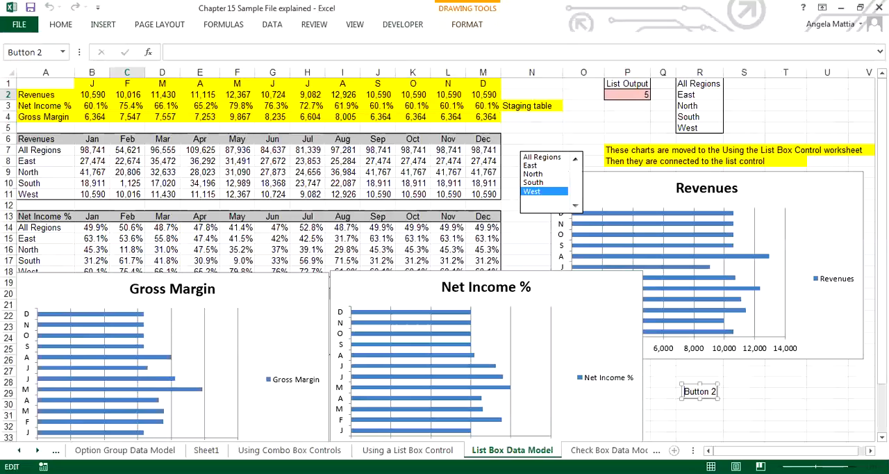
pyautogui.click(717, 391)
pyautogui.moveTo(718, 391); pyautogui.dragTo(755, 391)
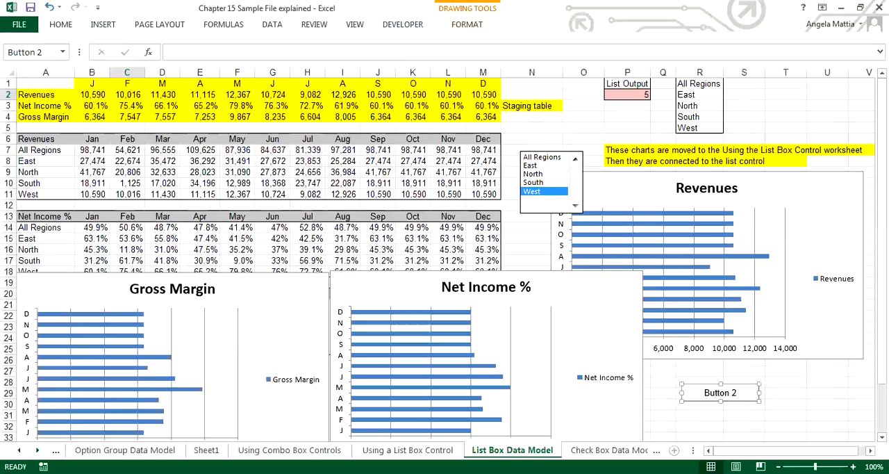
# Change the new button's caption to "New Retail Button" and deselect it.
pyautogui.click(707, 392)
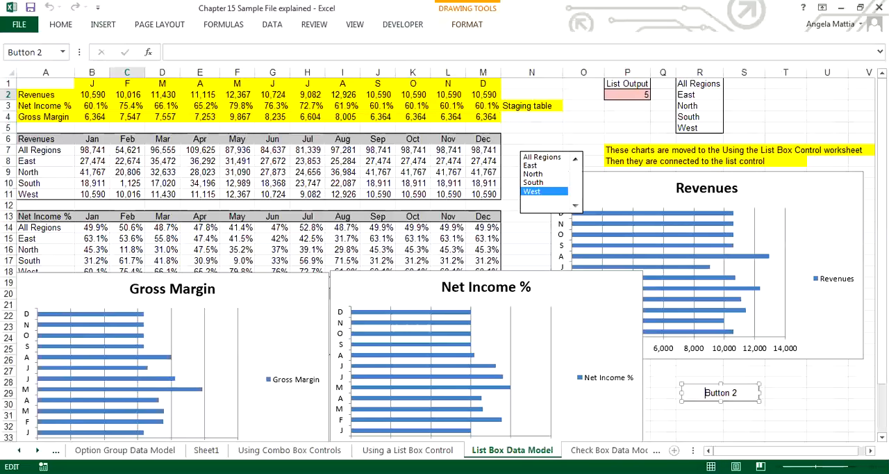
pyautogui.write('New Retaile')
pyautogui.press('BackSpace')
pyautogui.press('BackSpace')
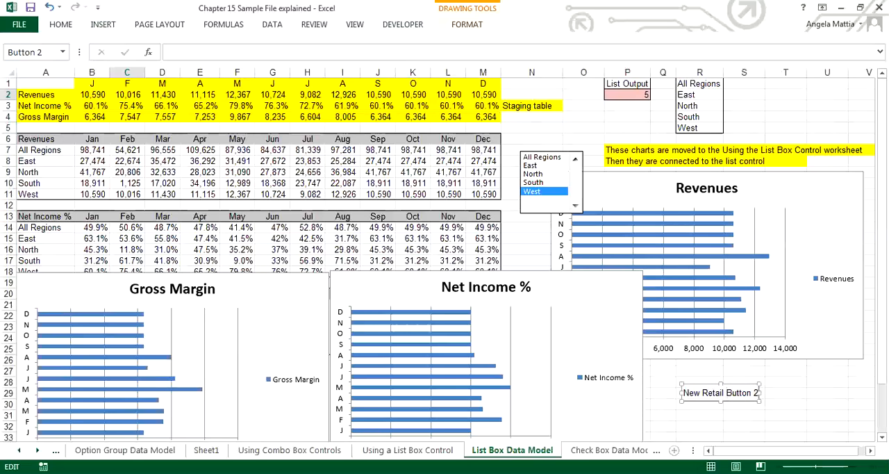
pyautogui.press('Right')
pyautogui.press('Right')
pyautogui.press('Right')
pyautogui.press('Right')
pyautogui.press('Right')
pyautogui.press('Right')
pyautogui.press('Right')
pyautogui.press('Right')
pyautogui.press('BackSpace')
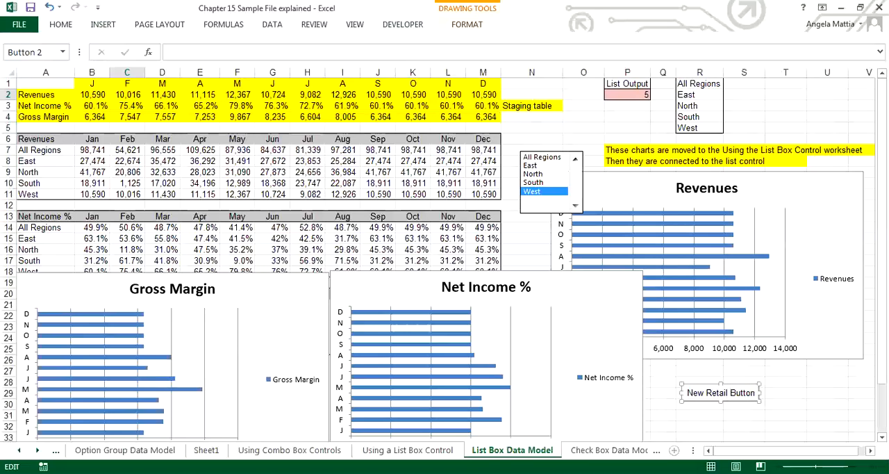
pyautogui.click(786, 415)
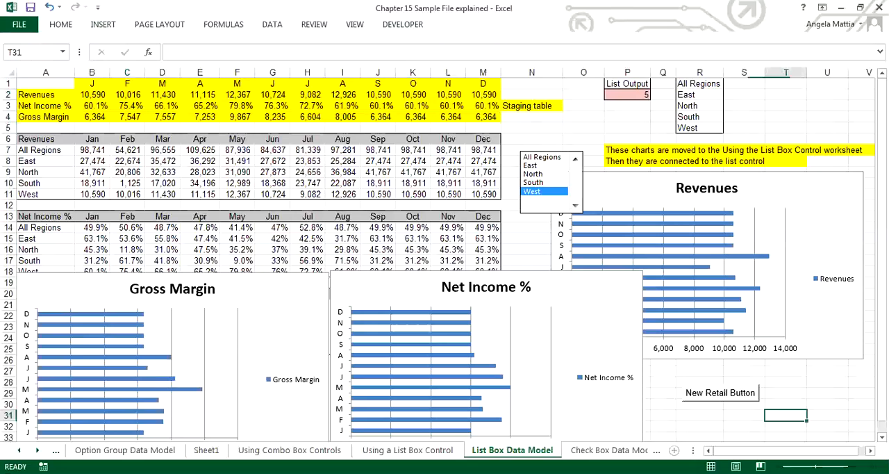
# Review the macro assignment and available options of New Retail Button without changing them, and deselect the button.
pyautogui.rightClick(746, 393)
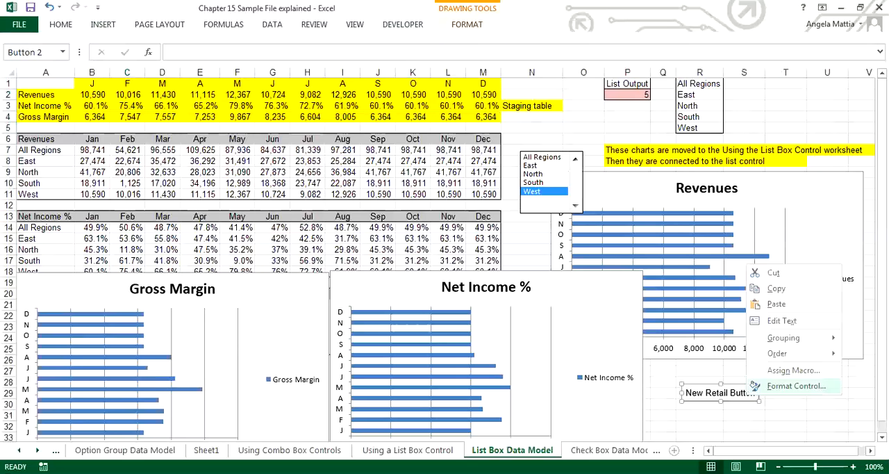
pyautogui.click(793, 370)
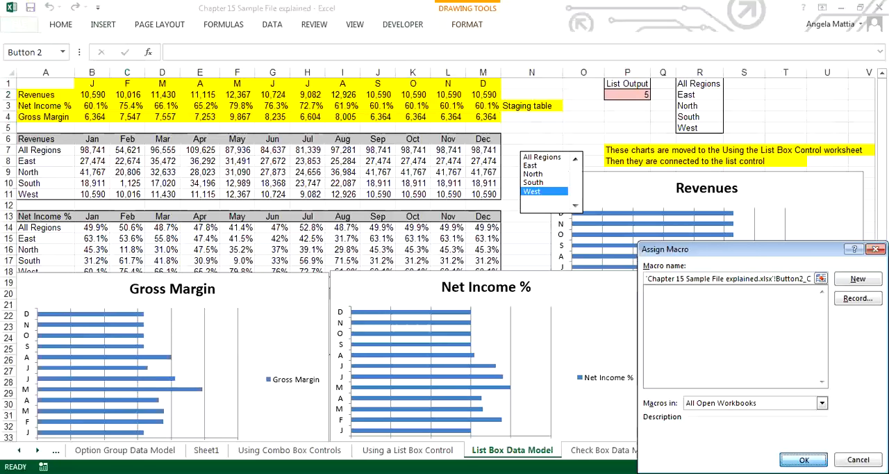
pyautogui.click(803, 459)
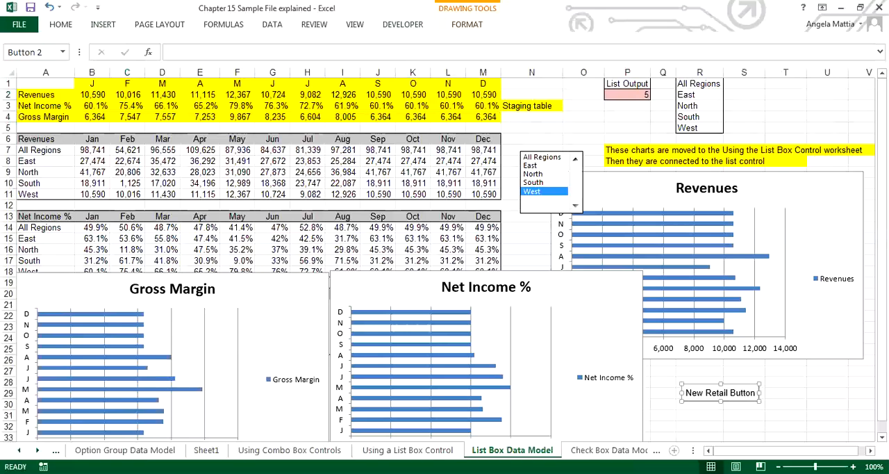
pyautogui.rightClick(703, 387)
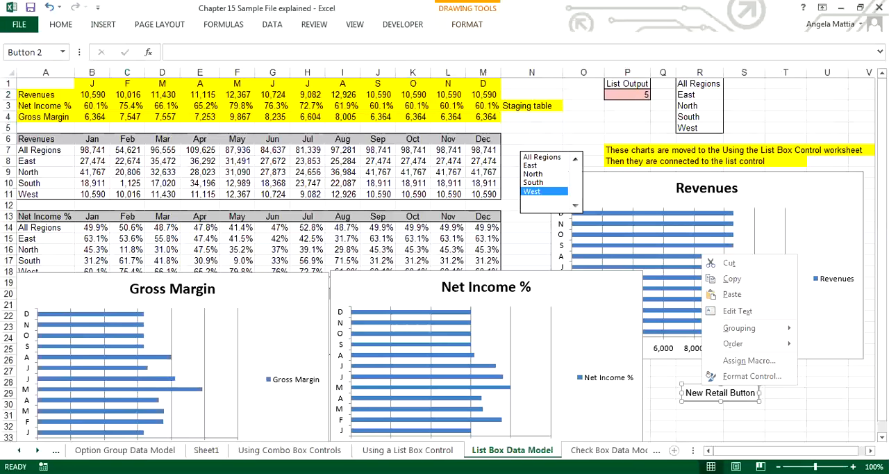
pyautogui.press('Escape')
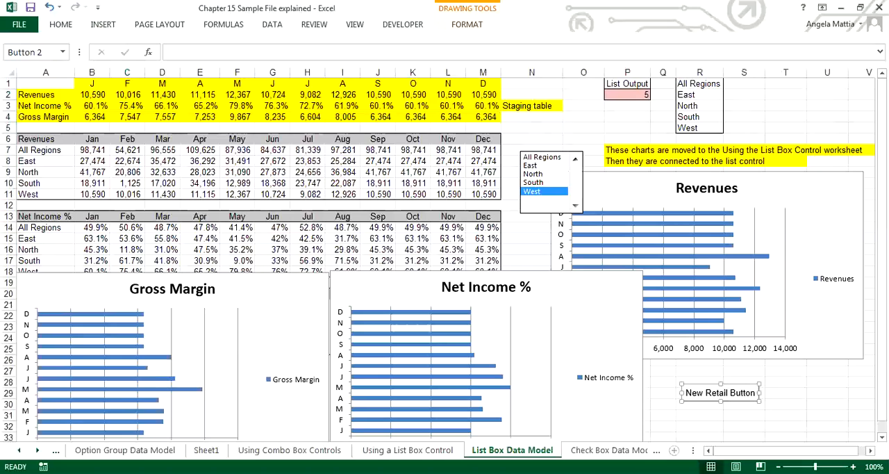
pyautogui.click(448, 205)
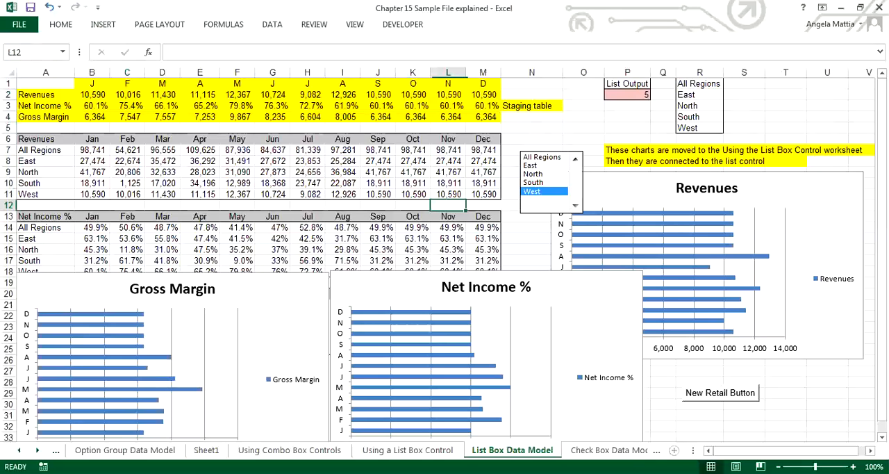
# Start recording a macro named Nav, stored in This Workbook.
pyautogui.click(403, 25)
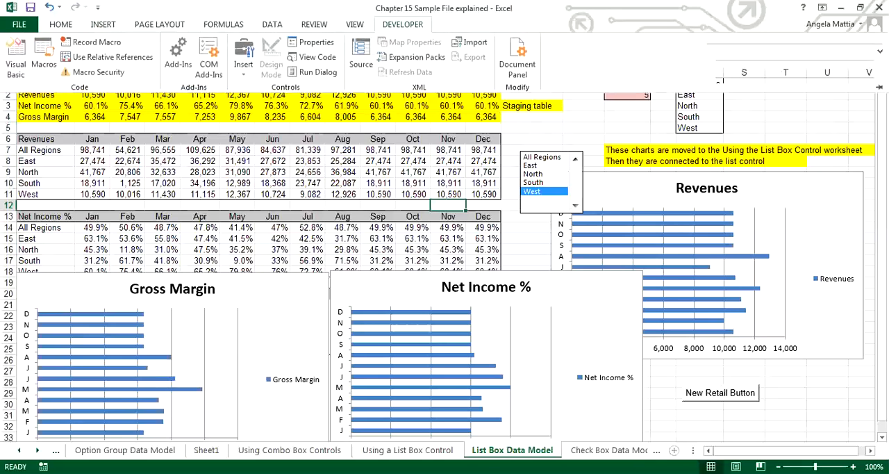
pyautogui.click(97, 41)
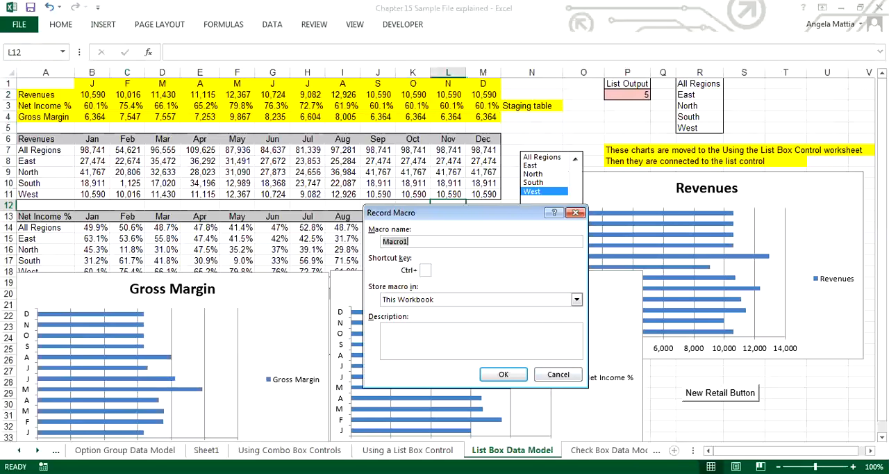
pyautogui.write('Nav')
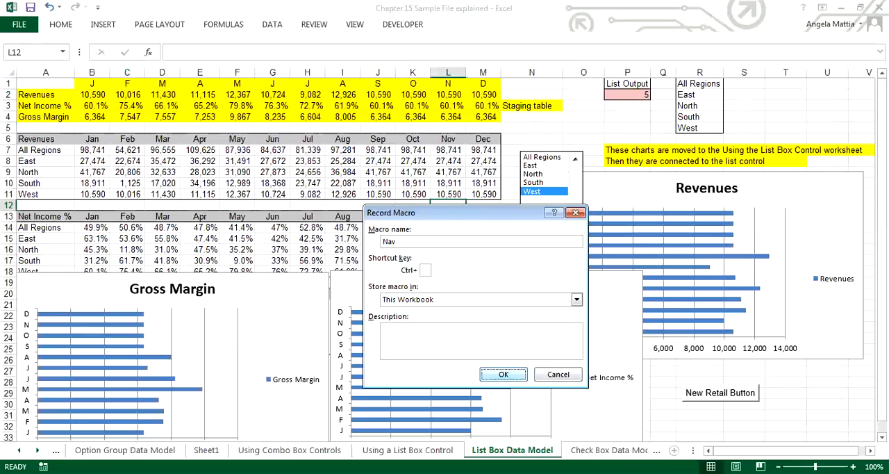
pyautogui.doubleClick(497, 375)
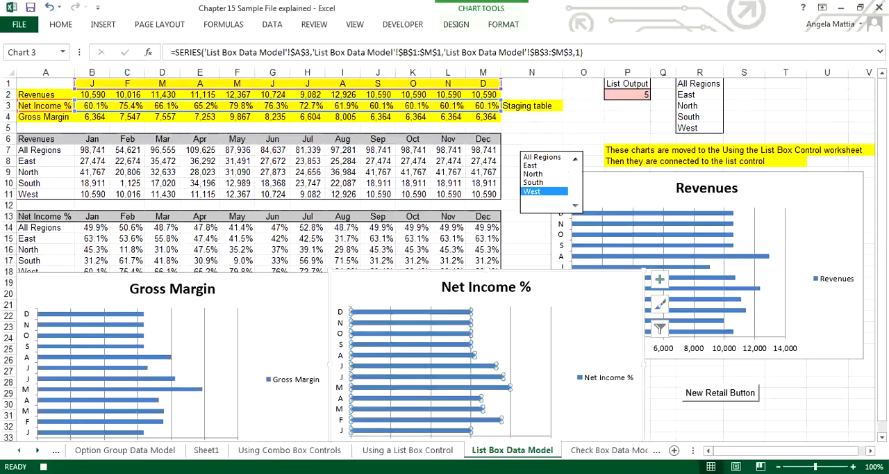
# Record switching to the Using the Check Box Control sheet in the macro, and stop the recording.
pyautogui.click(18, 450)
pyautogui.click(18, 451)
pyautogui.click(19, 450)
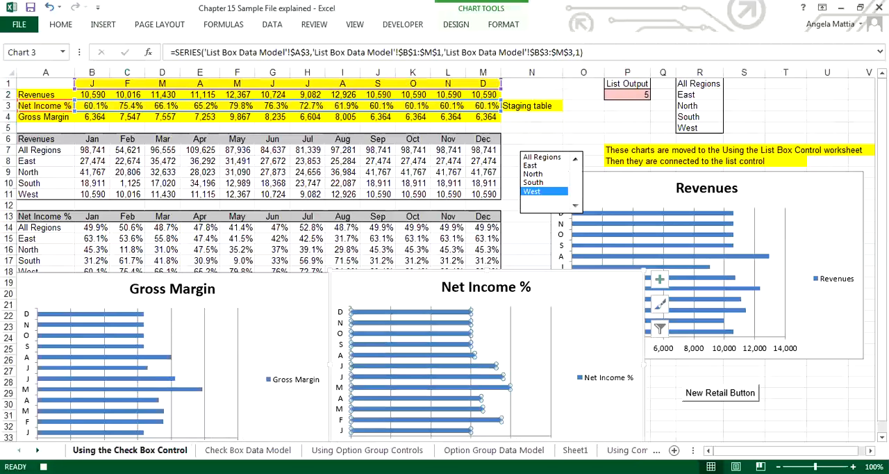
pyautogui.click(130, 451)
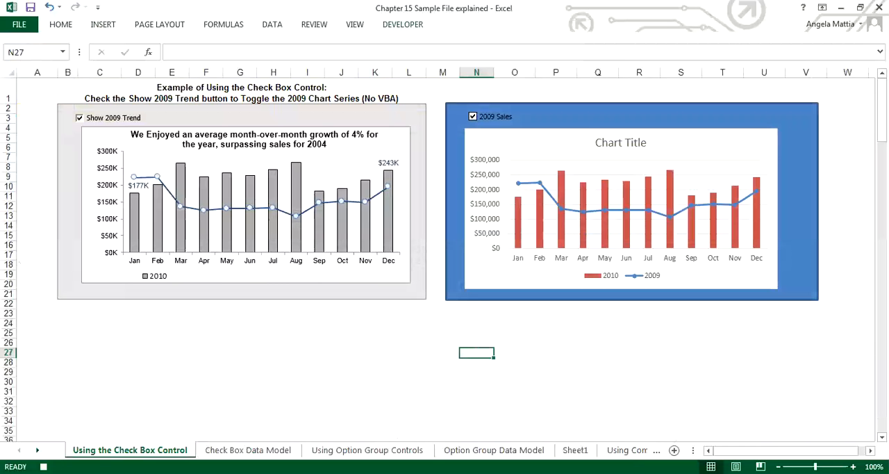
pyautogui.click(403, 24)
pyautogui.click(95, 42)
# Assign the Nav macro to New Retail Button on the List Box Data Model sheet, and test it by running the button.
pyautogui.click(629, 450)
pyautogui.click(622, 450)
pyautogui.click(622, 450)
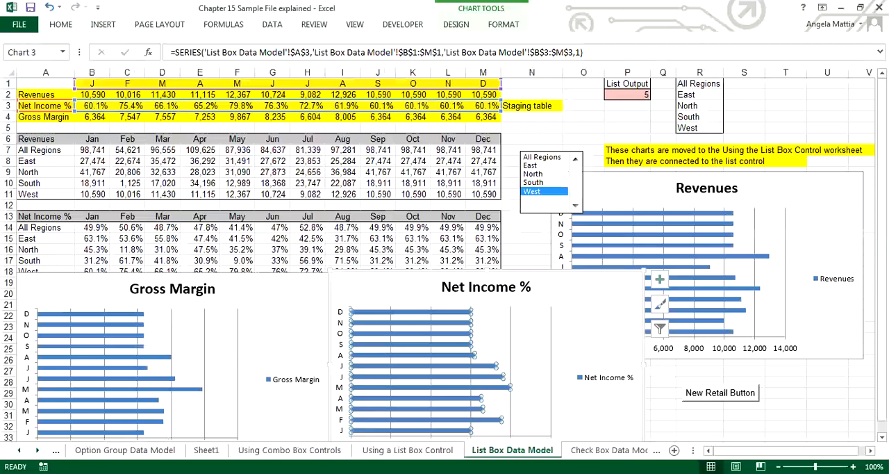
pyautogui.rightClick(746, 395)
pyautogui.click(793, 372)
pyautogui.click(653, 291)
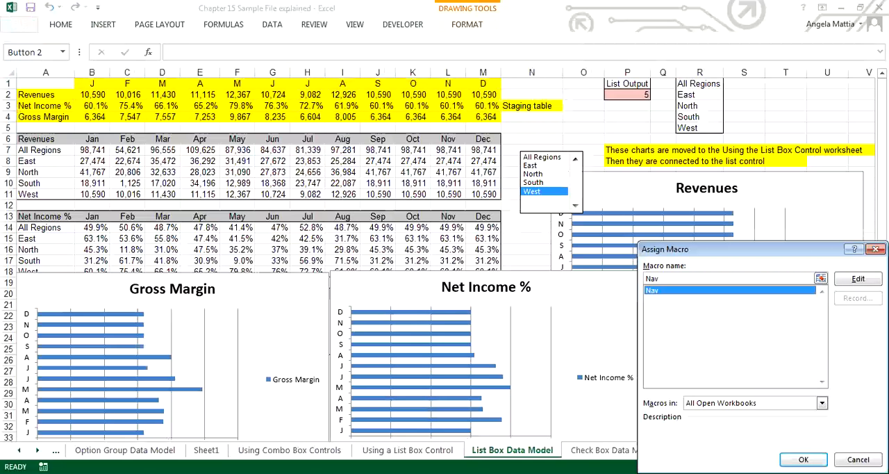
pyautogui.click(803, 459)
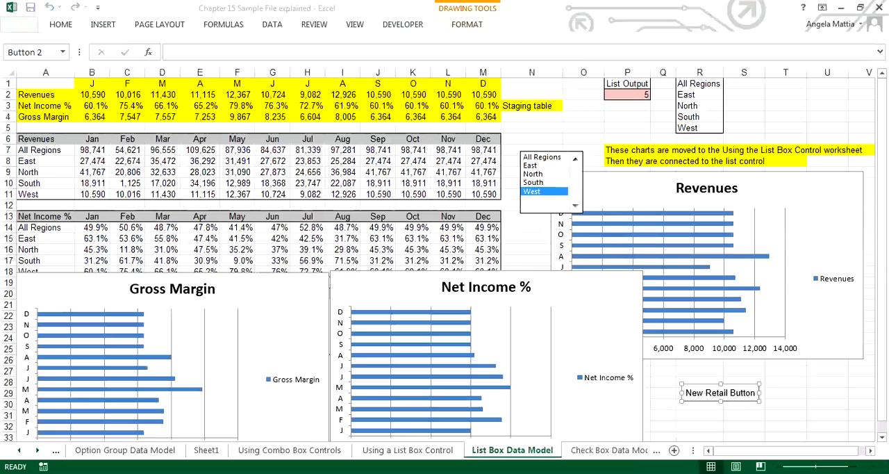
pyautogui.click(786, 405)
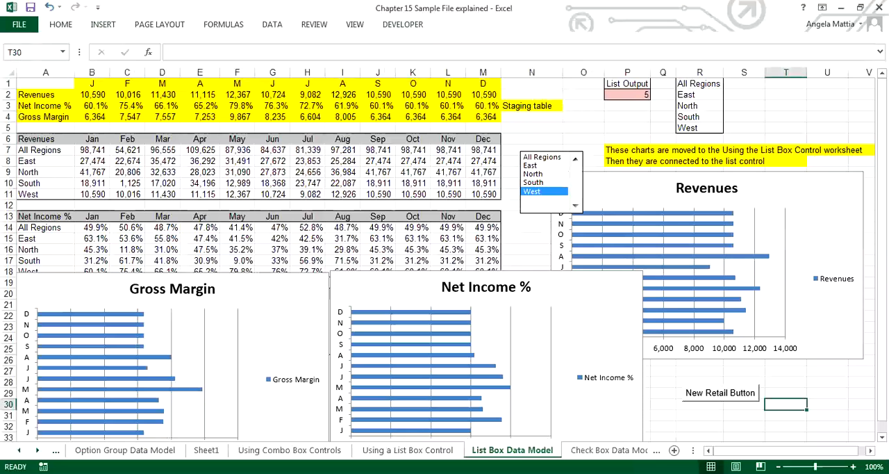
pyautogui.click(719, 393)
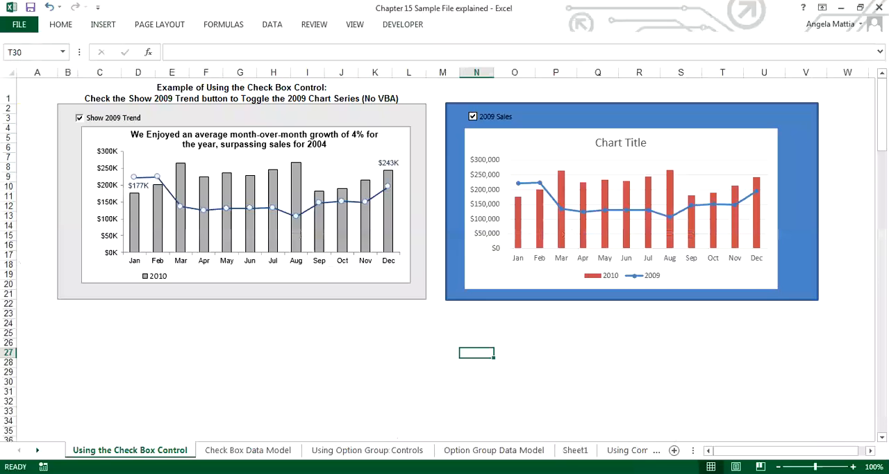